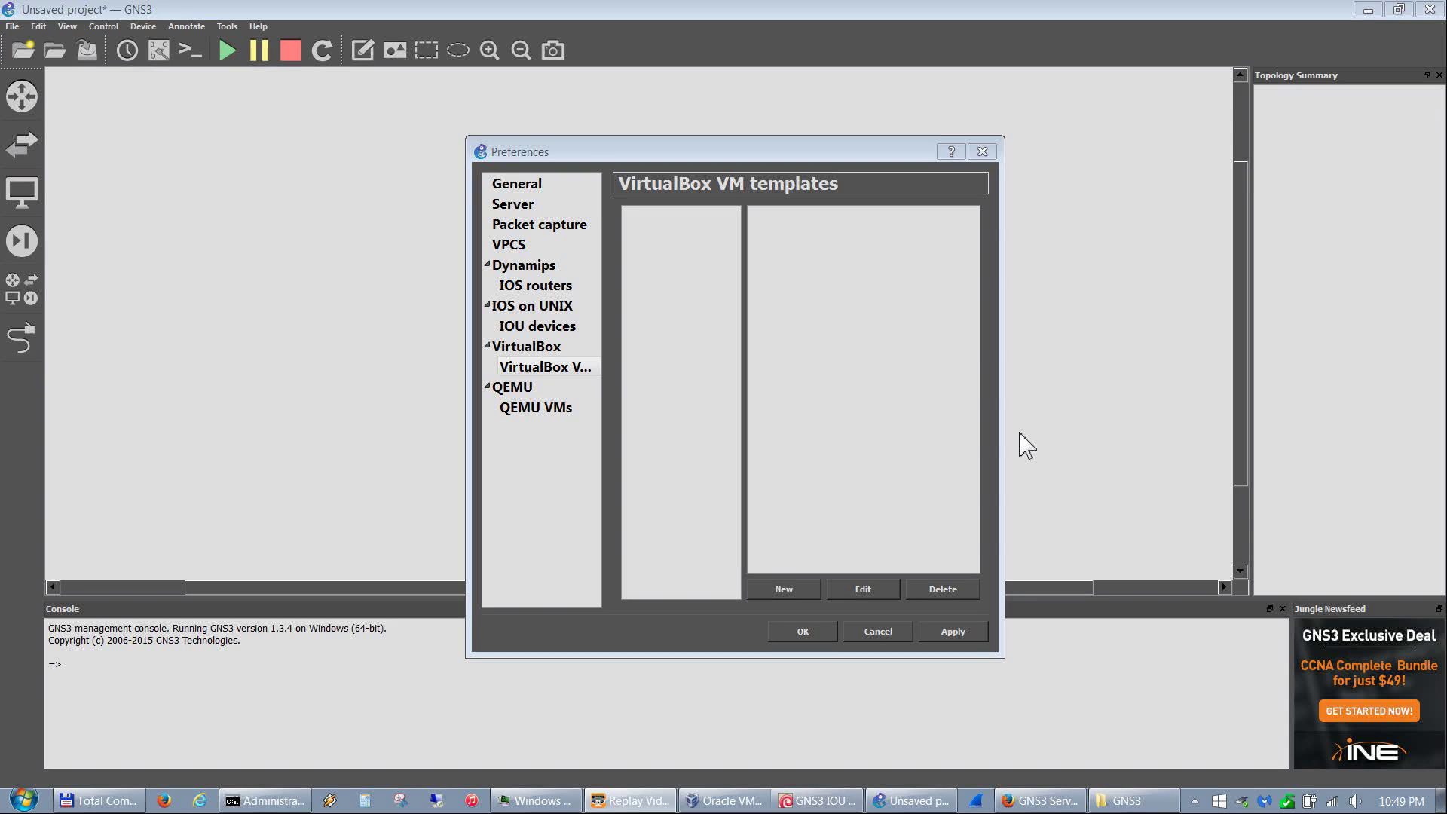
Step: Add the PC1 Win XP SP3 VirtualBox VM template with 1024 MB RAM and one adapter
left_click(784, 590)
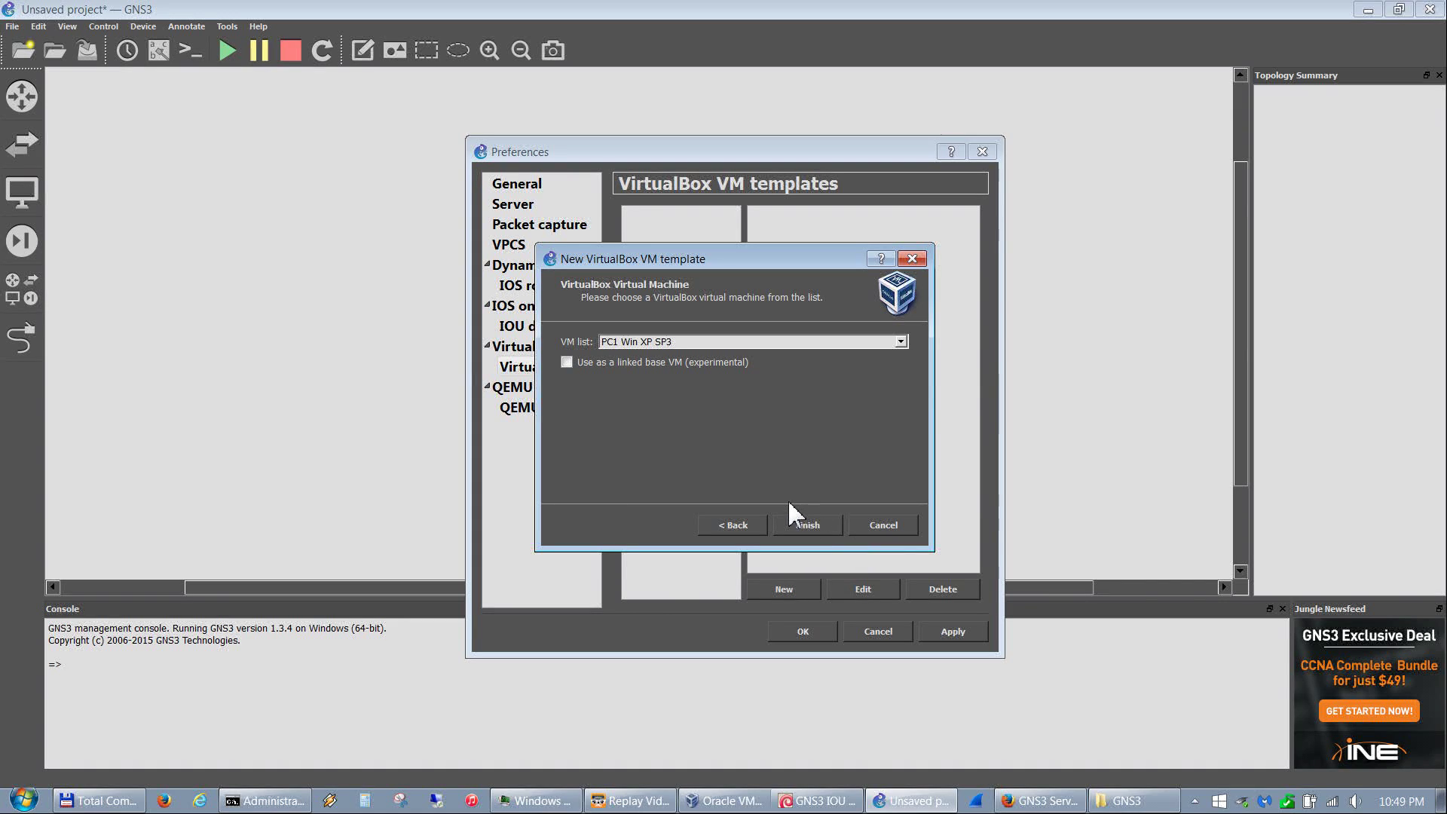
left_click(823, 530)
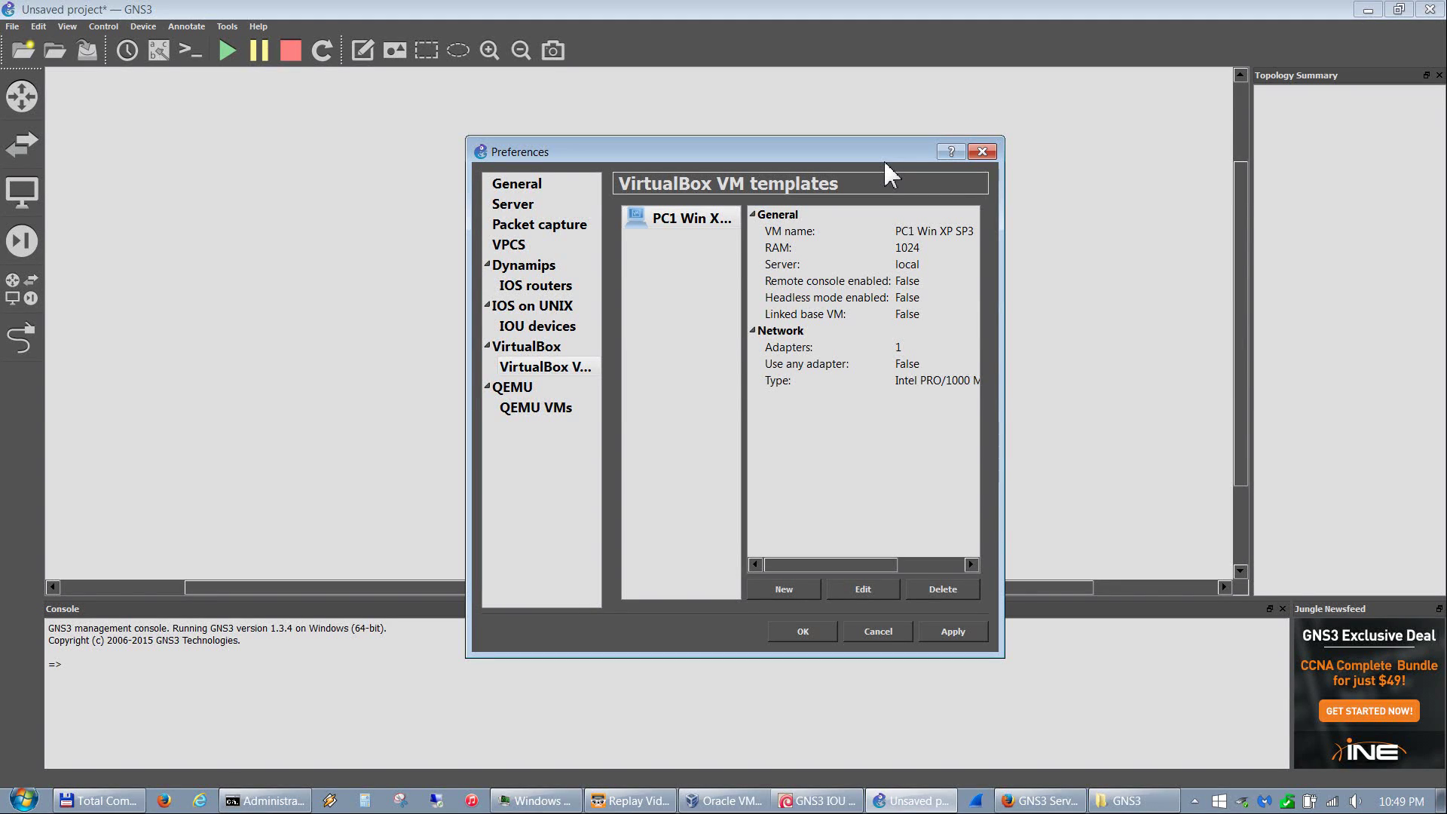
left_click(722, 226)
Step: Add VirtualBox templates for PC2, PC3 and PC4 Win XP SP3
left_click(788, 592)
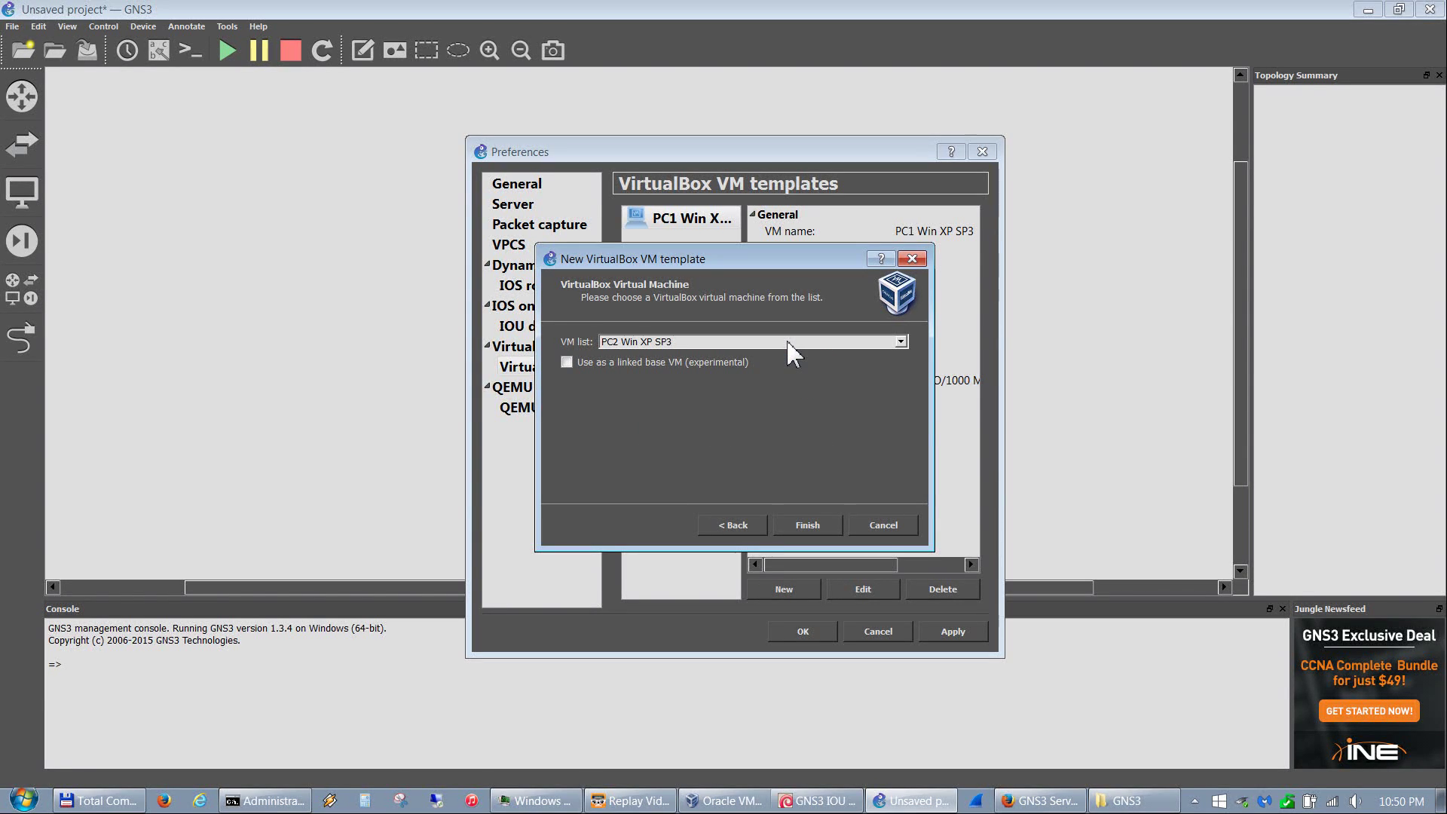
left_click(807, 525)
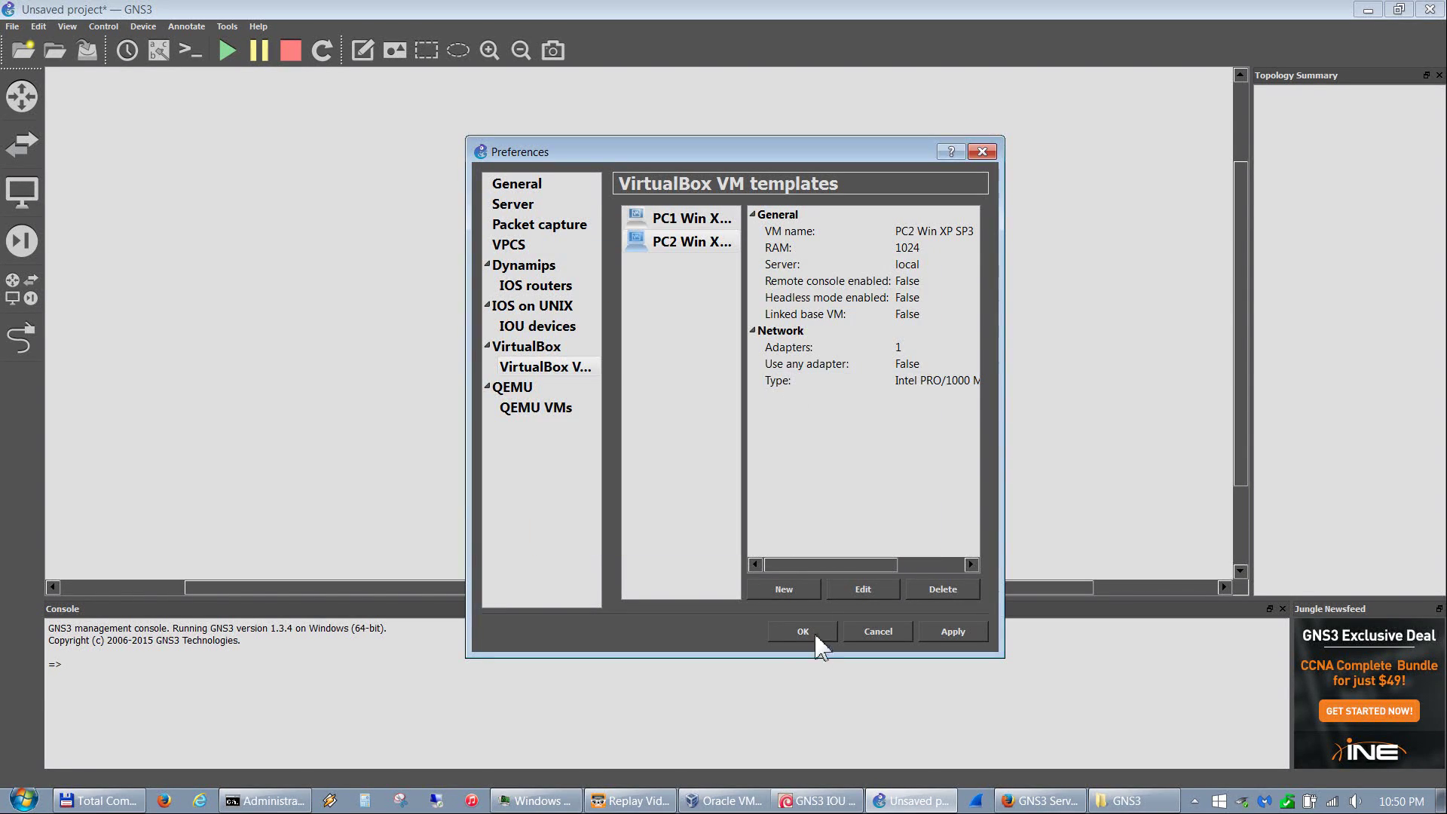
left_click(783, 594)
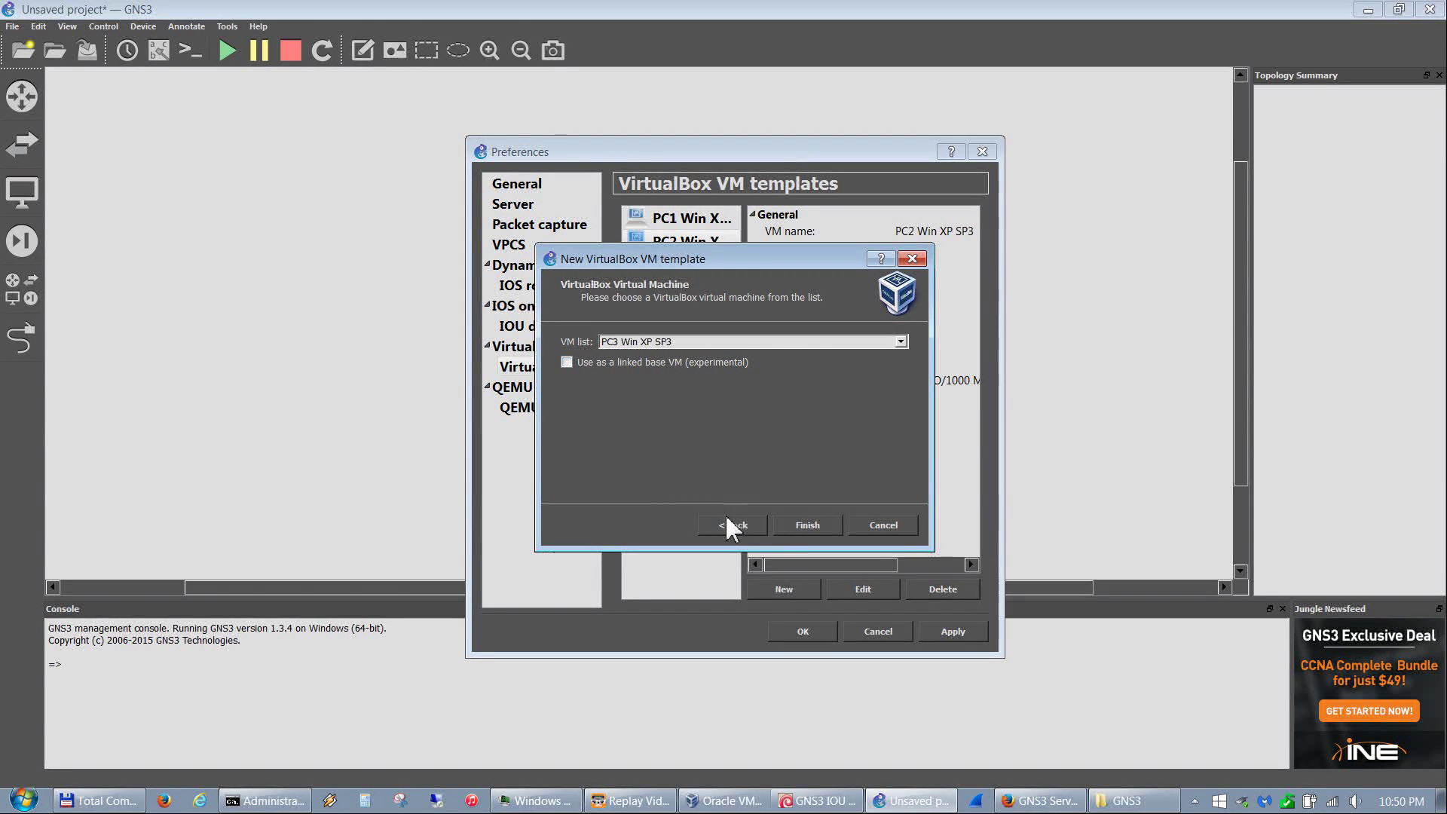
left_click(807, 525)
left_click(784, 589)
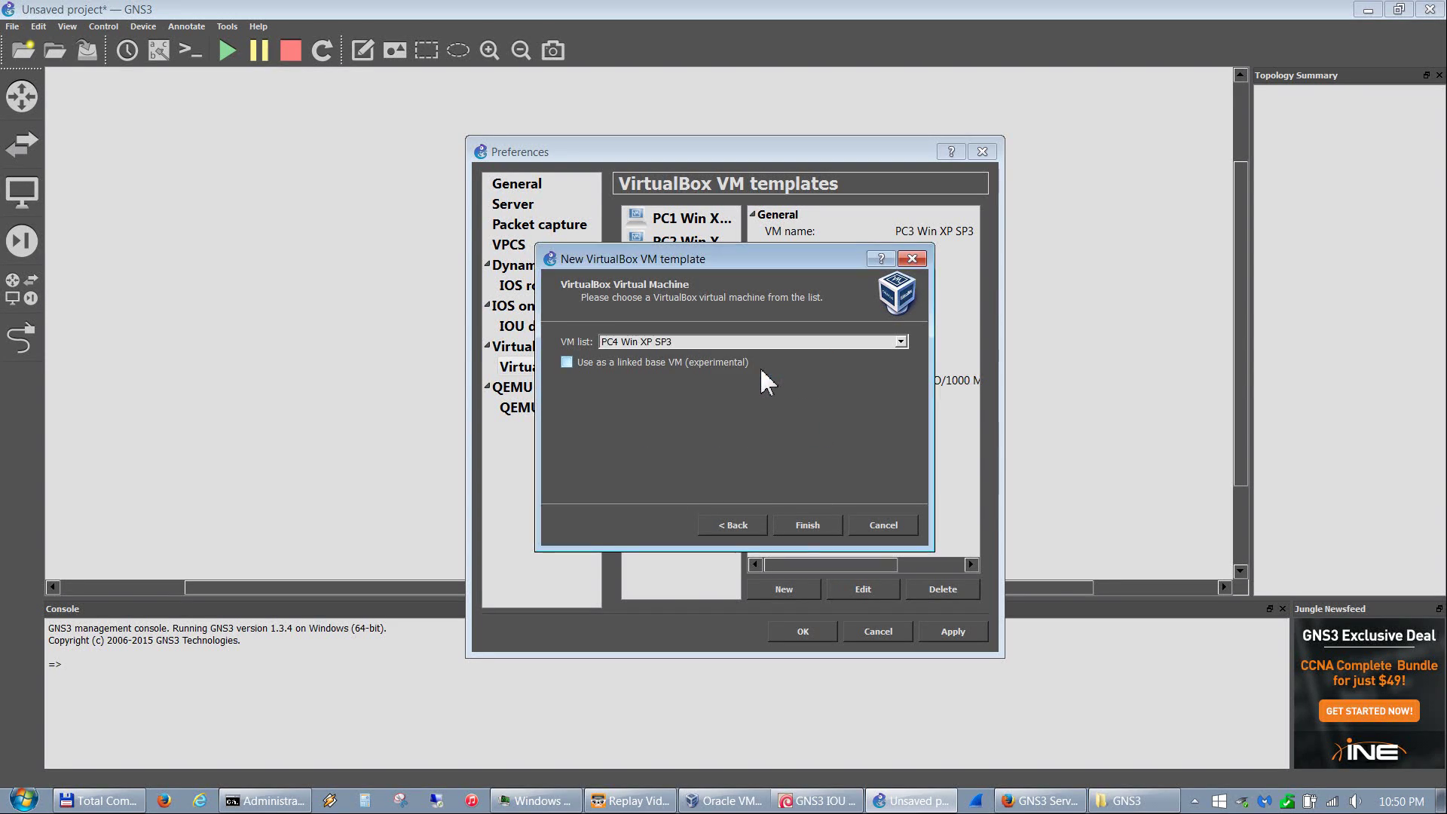
left_click(805, 523)
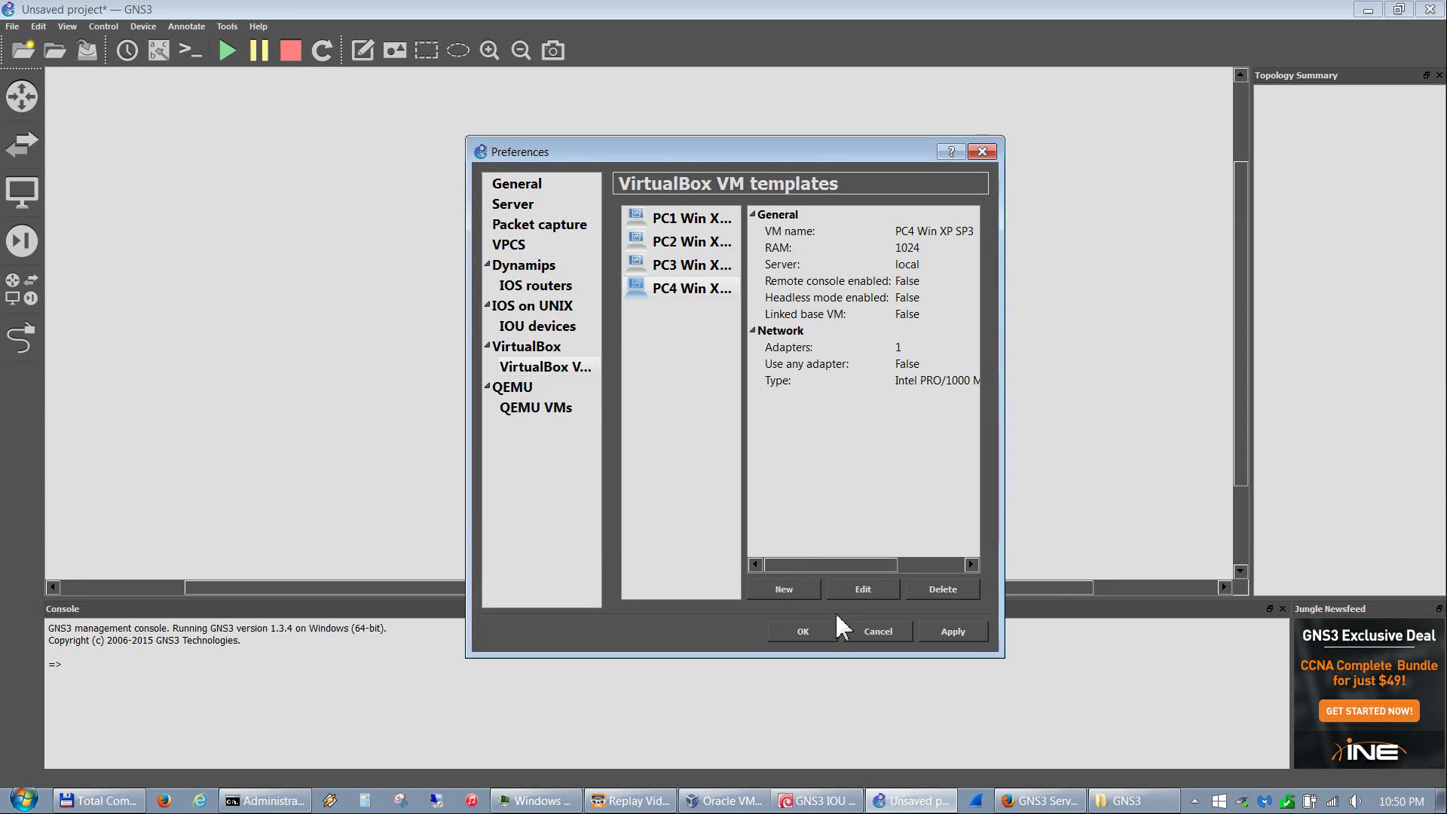
left_click(785, 589)
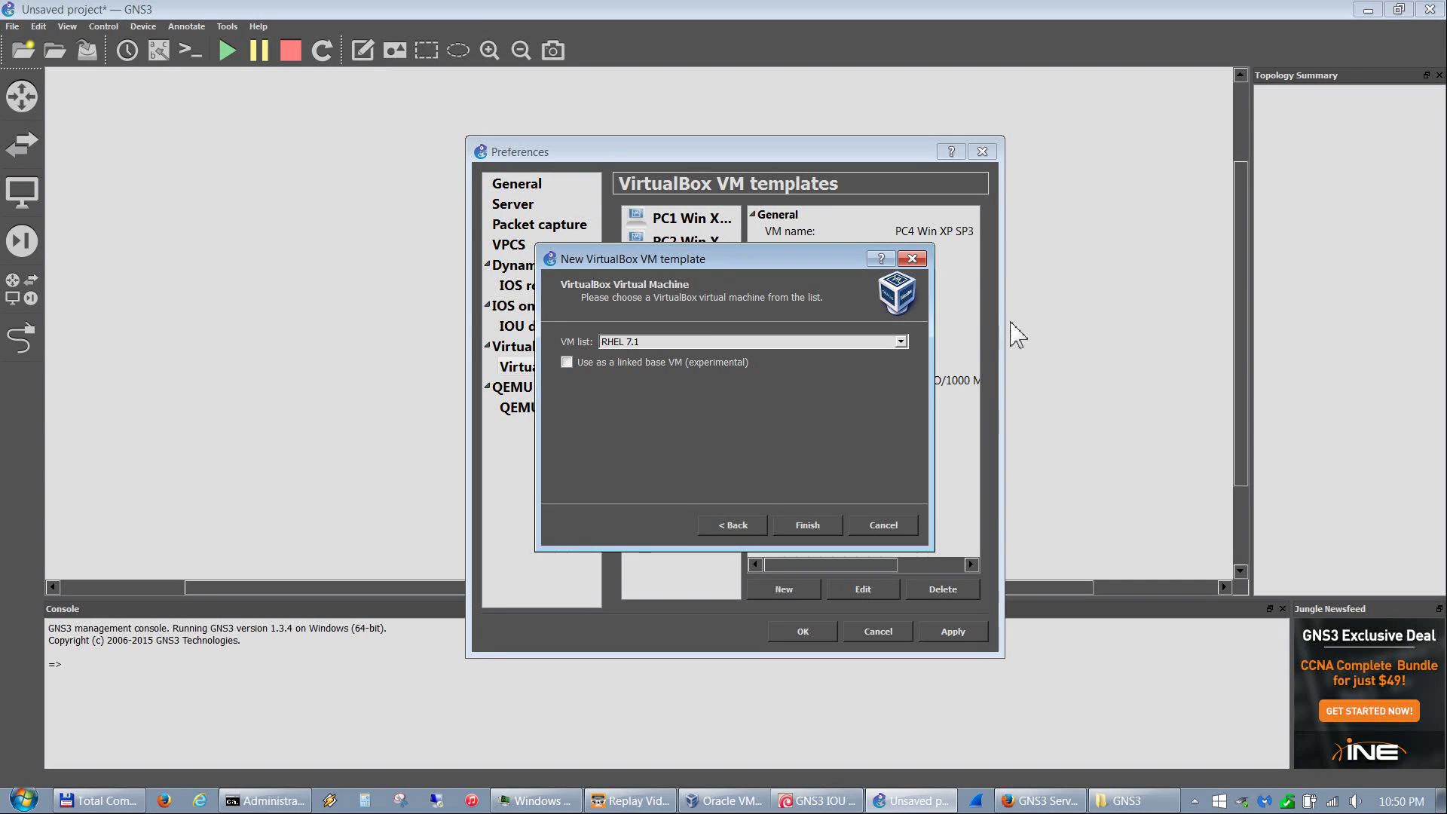
Step: Add a RadiusWinSrv2003 VirtualBox template, then close Preferences with OK
left_click(901, 342)
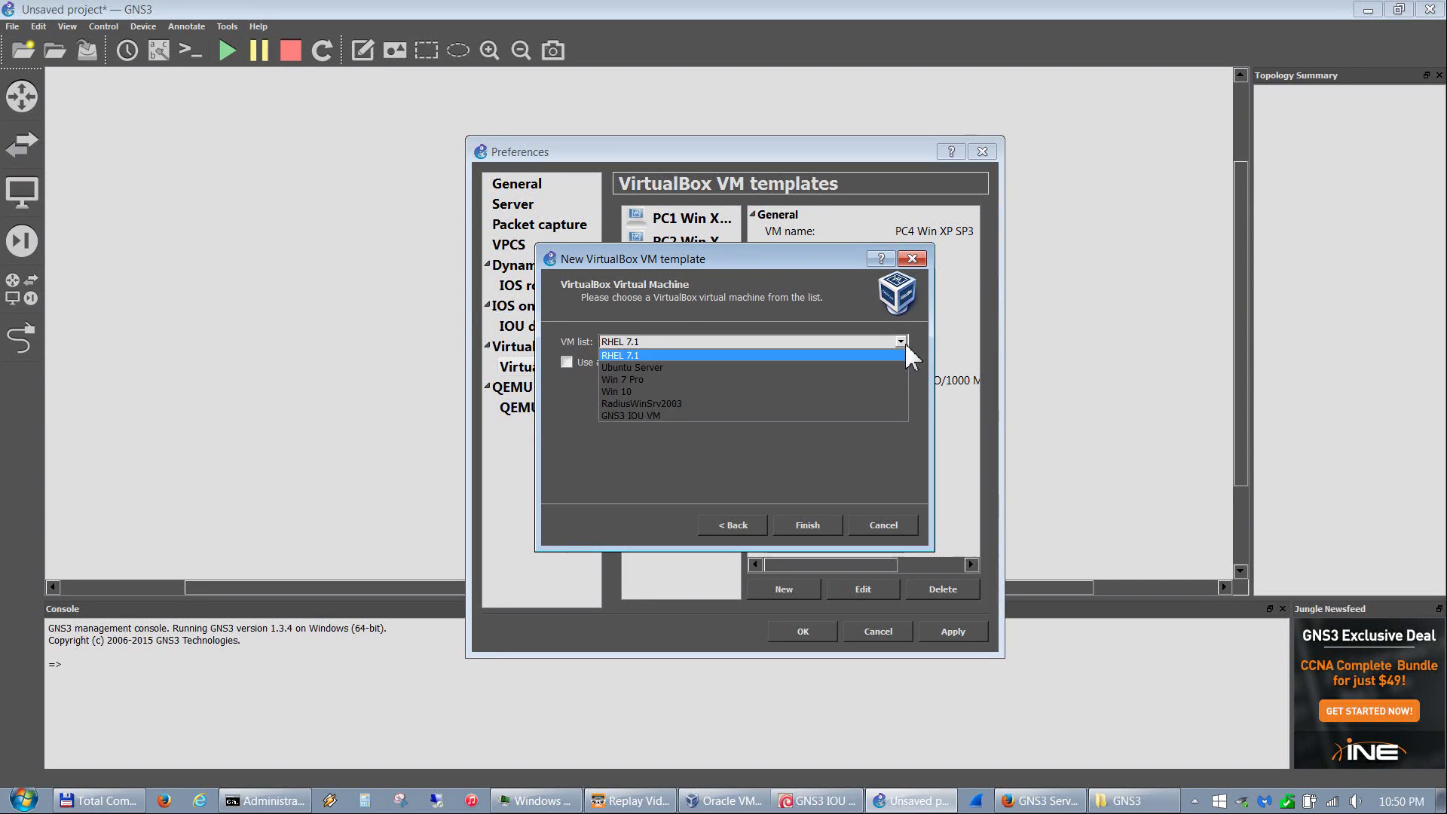
left_click(675, 402)
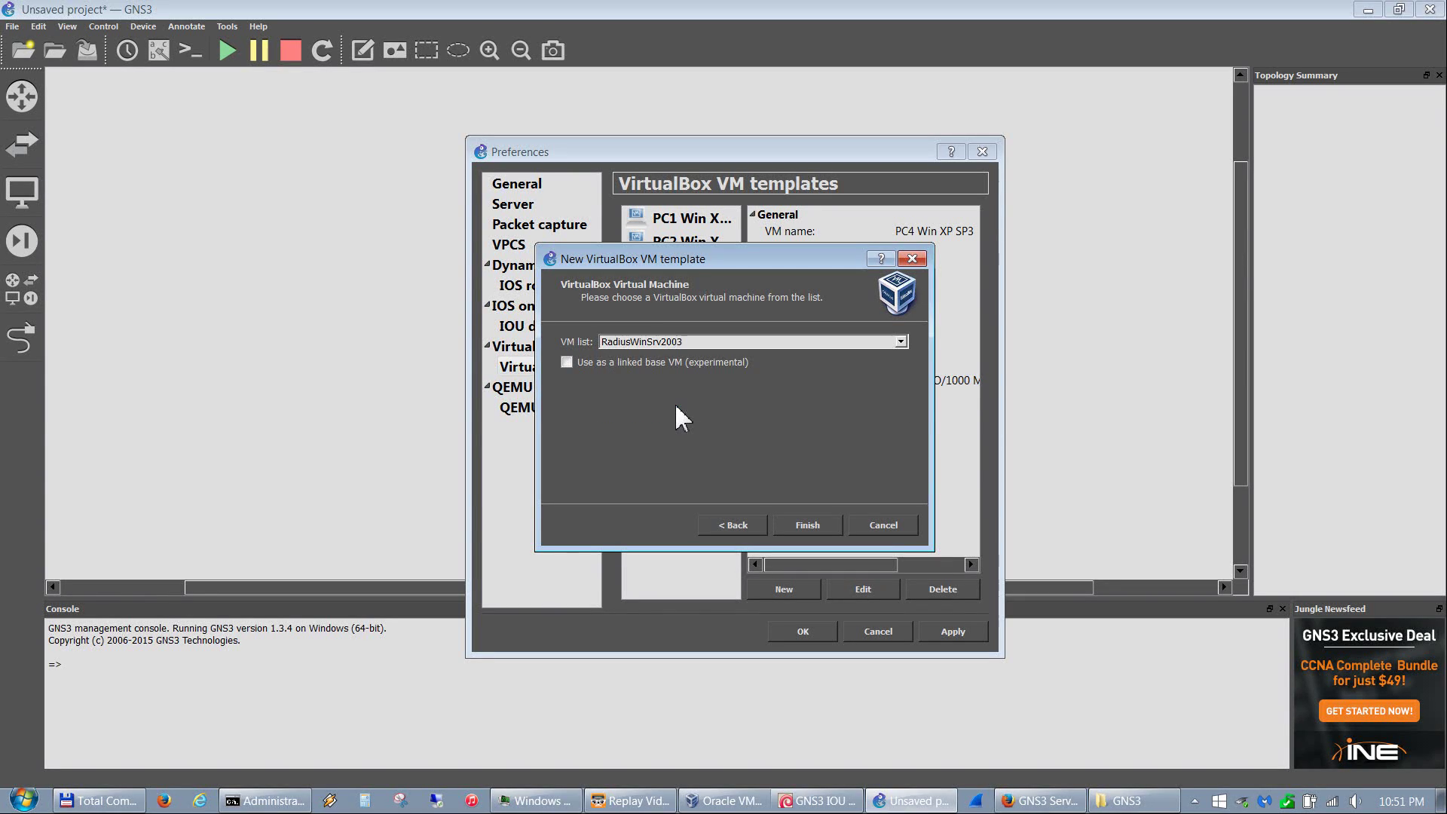
left_click(808, 526)
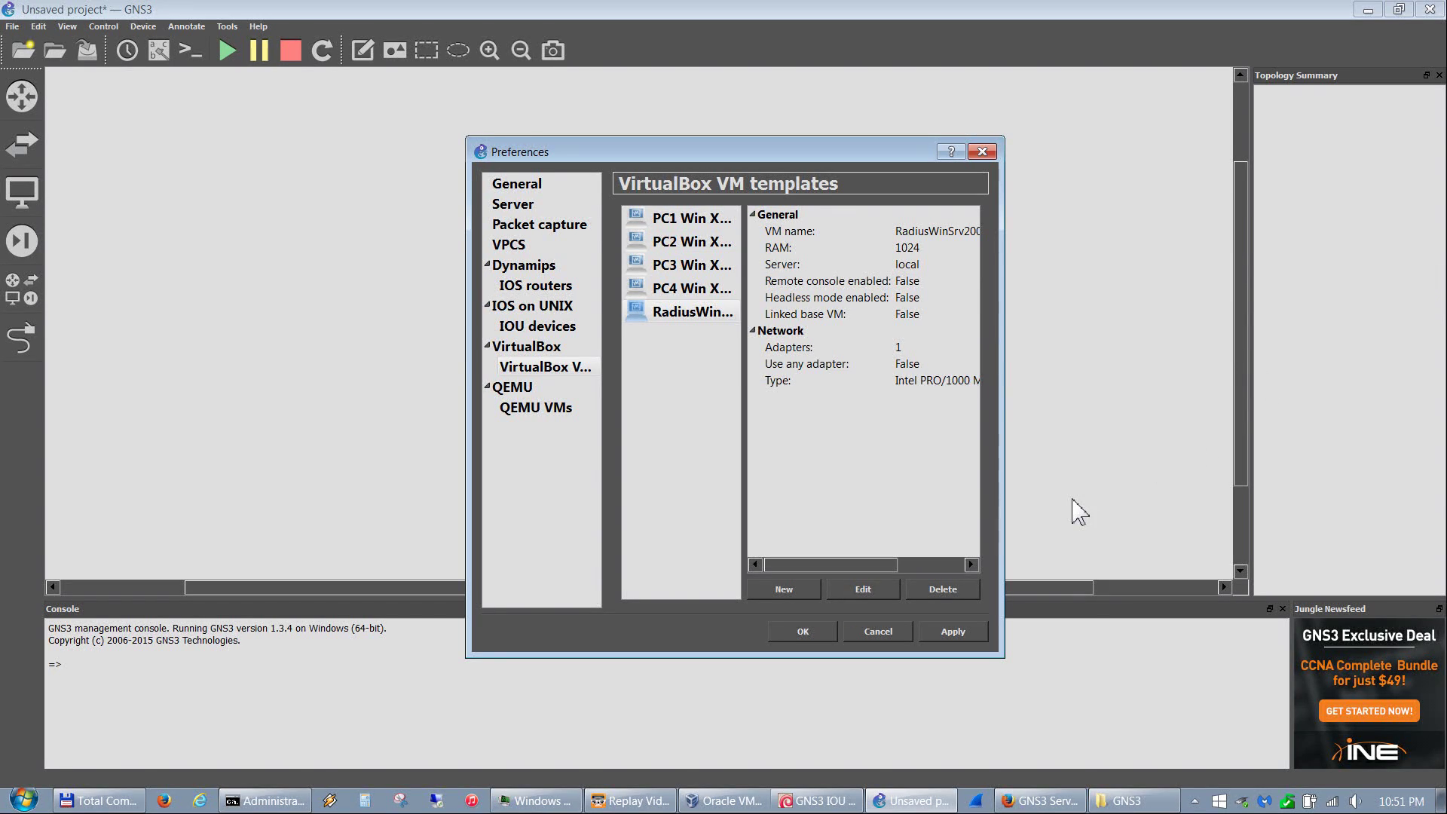
left_click(810, 637)
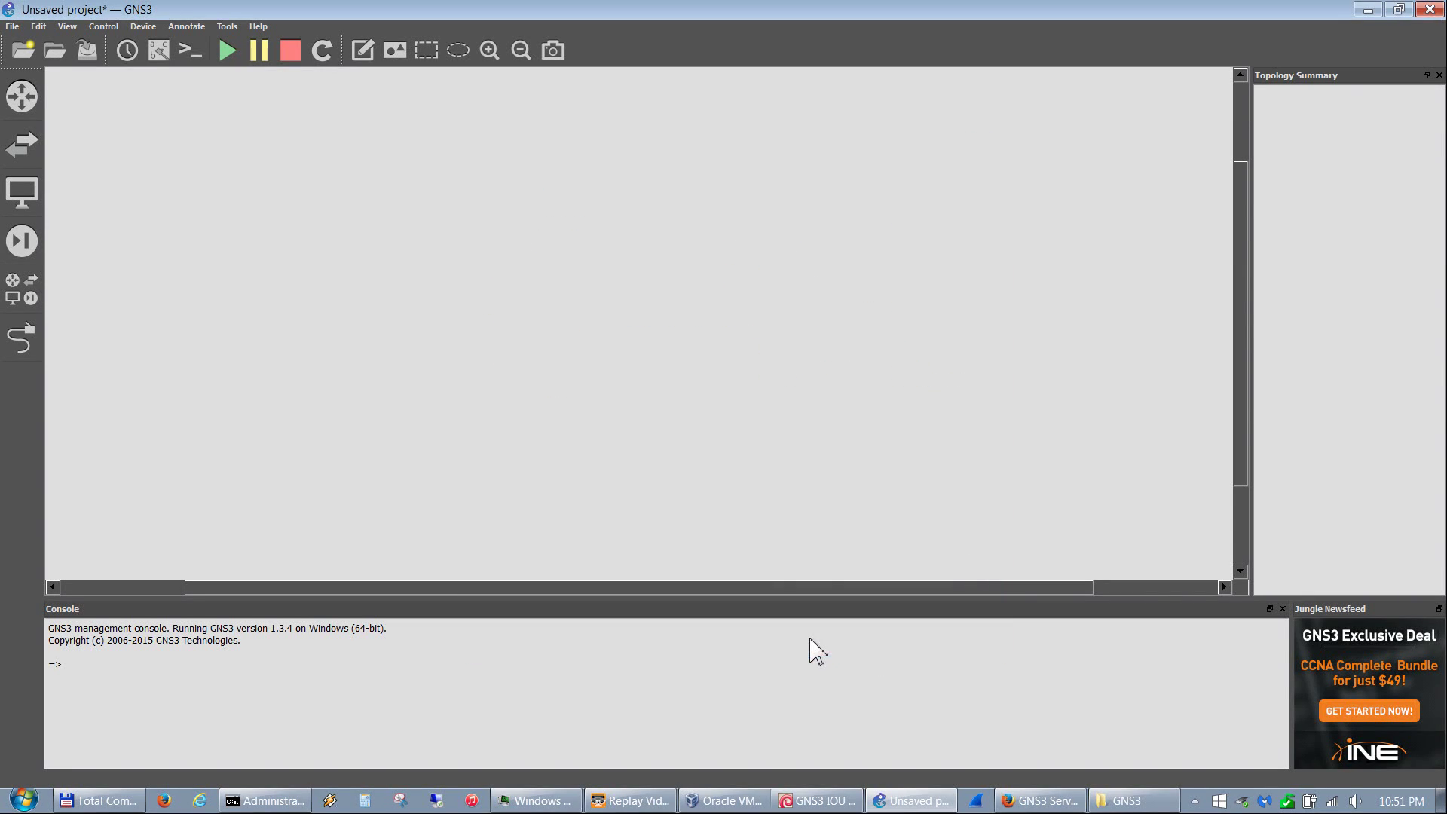
Step: Place an IOU_Router (IOU1) and an IOU_Switch (IOU2) below it on the workspace
left_click(31, 298)
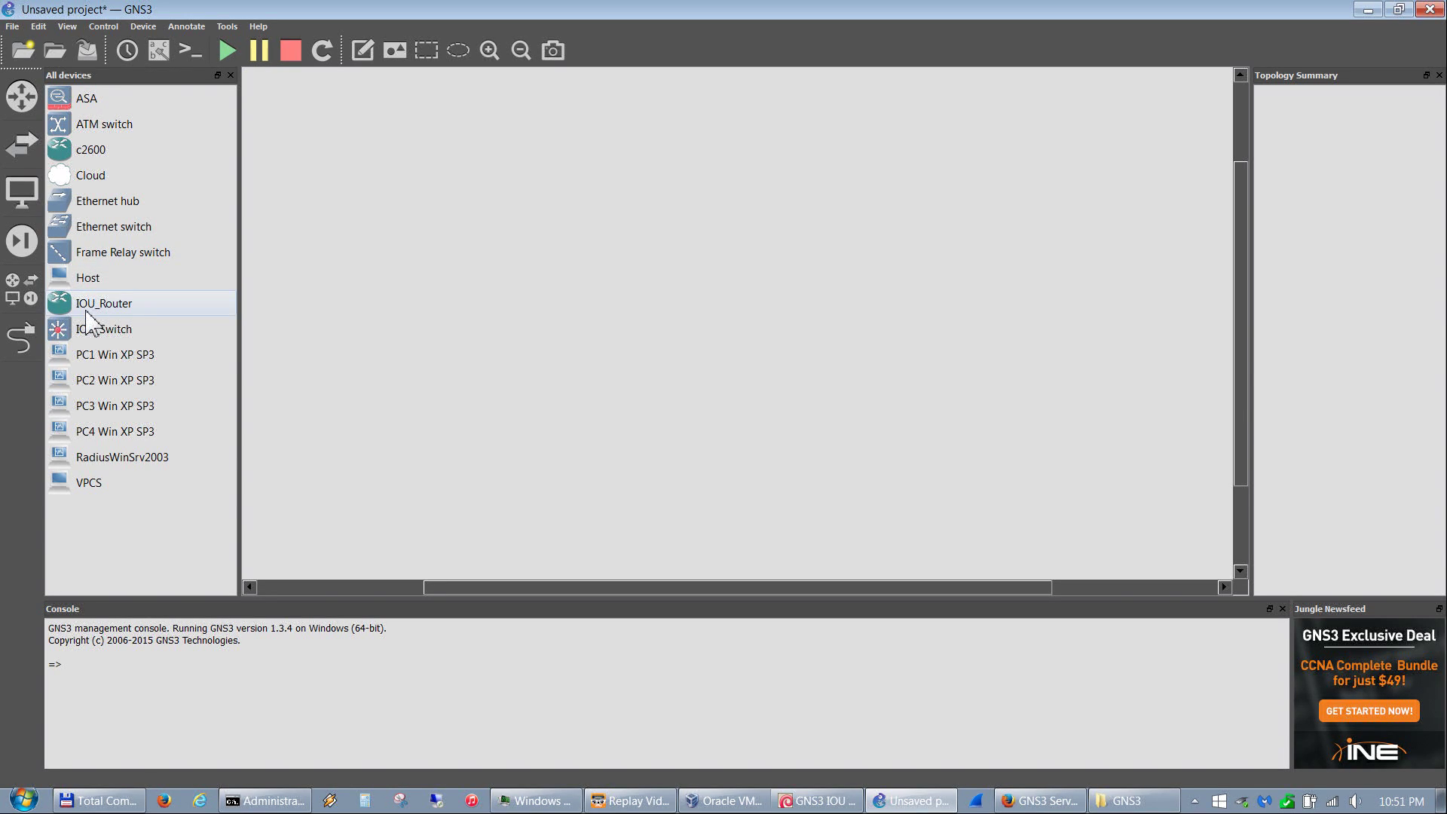
left_click_drag(88, 320, 705, 302)
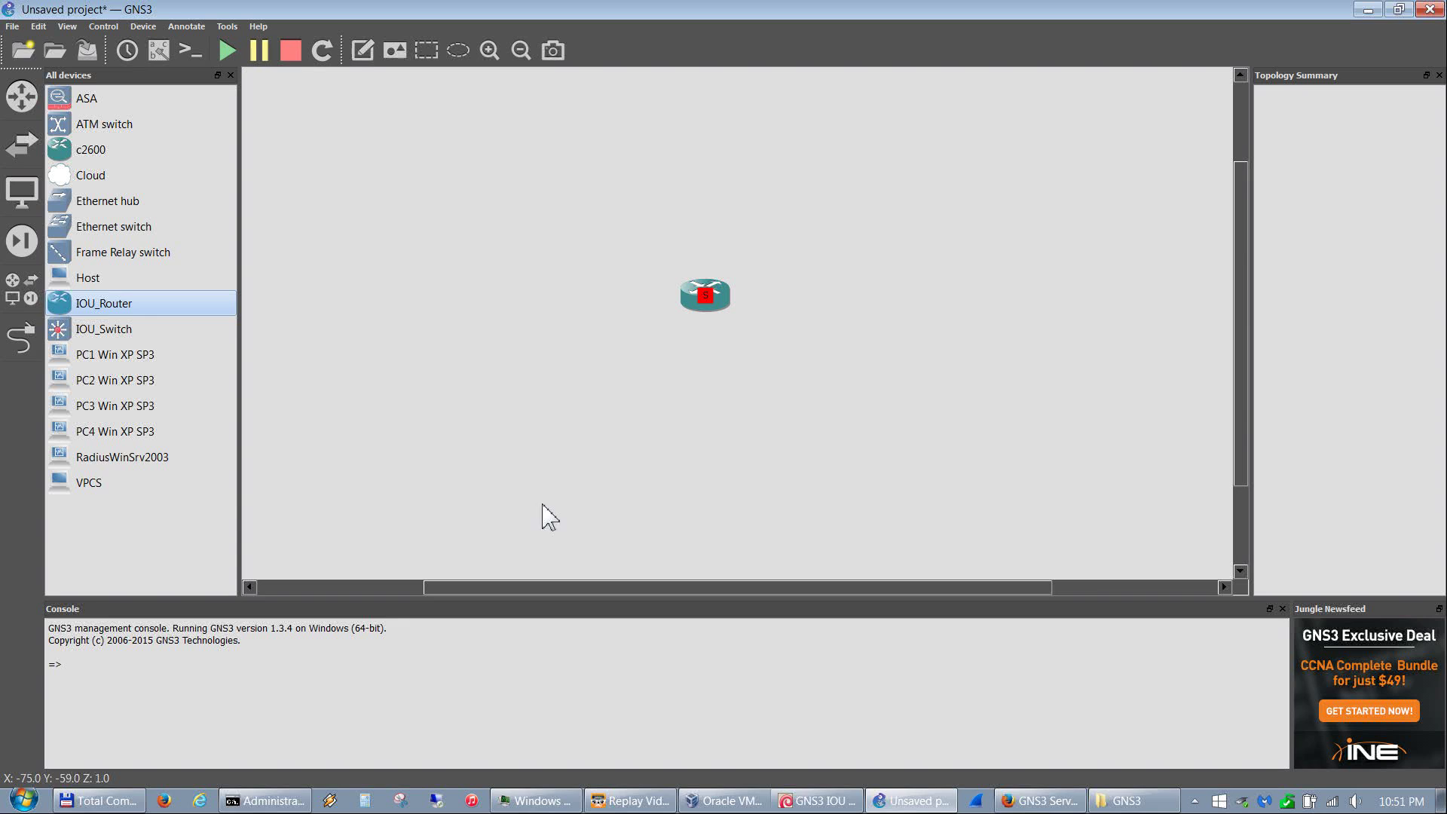
left_click(113, 329)
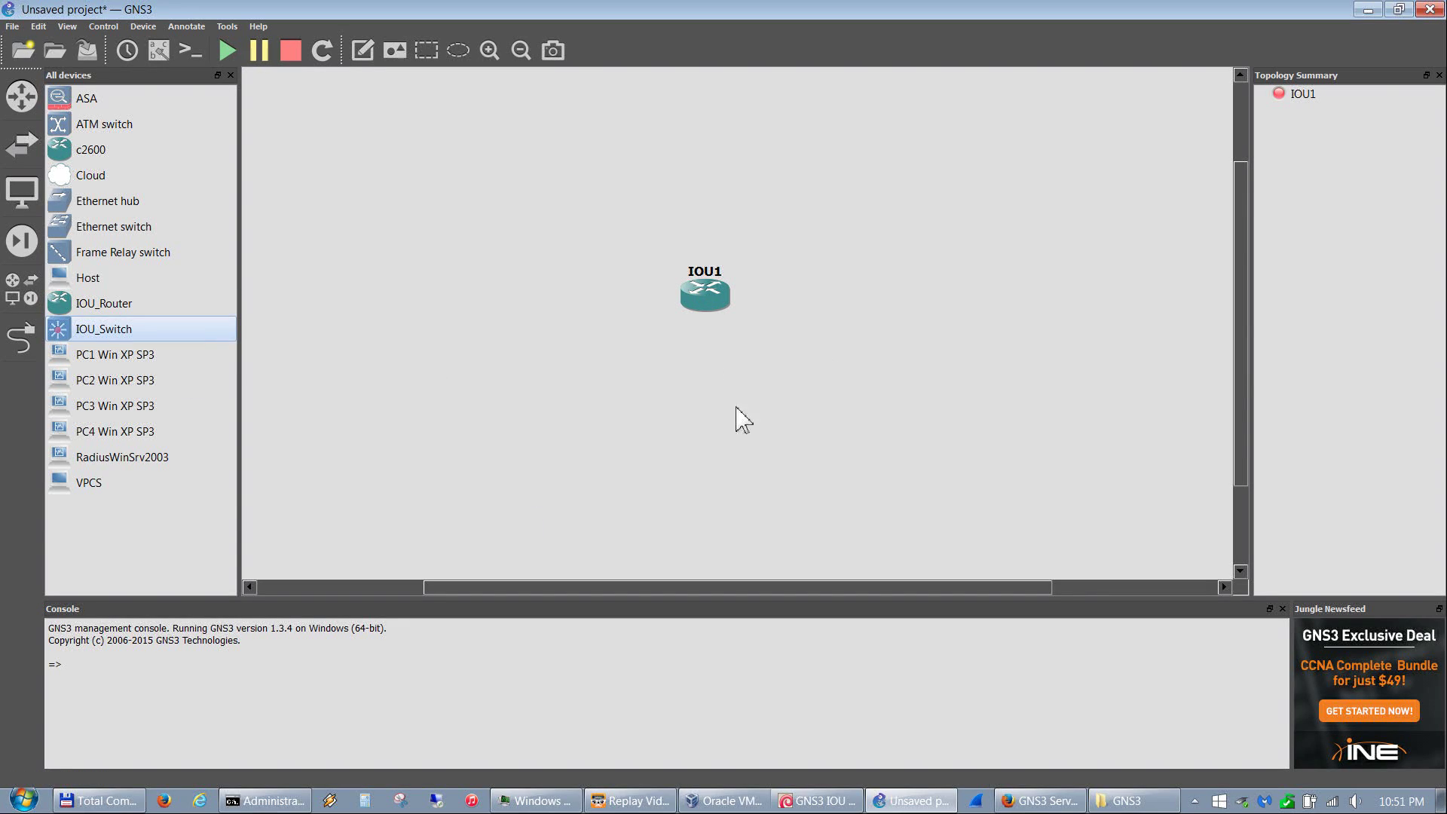
left_click_drag(705, 402, 698, 381)
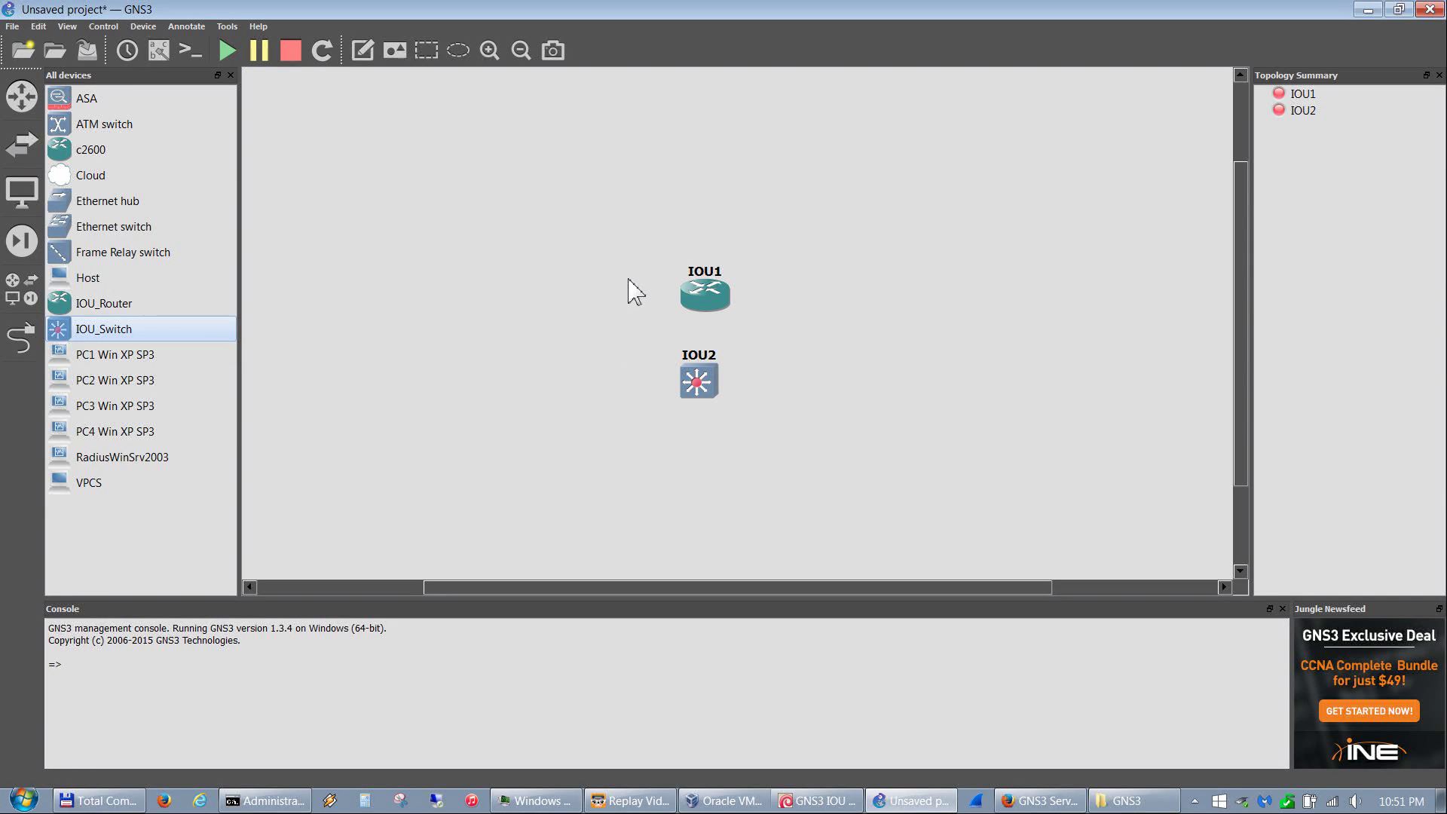
Step: Delete the IOU1 router from the topology
right_click(710, 302)
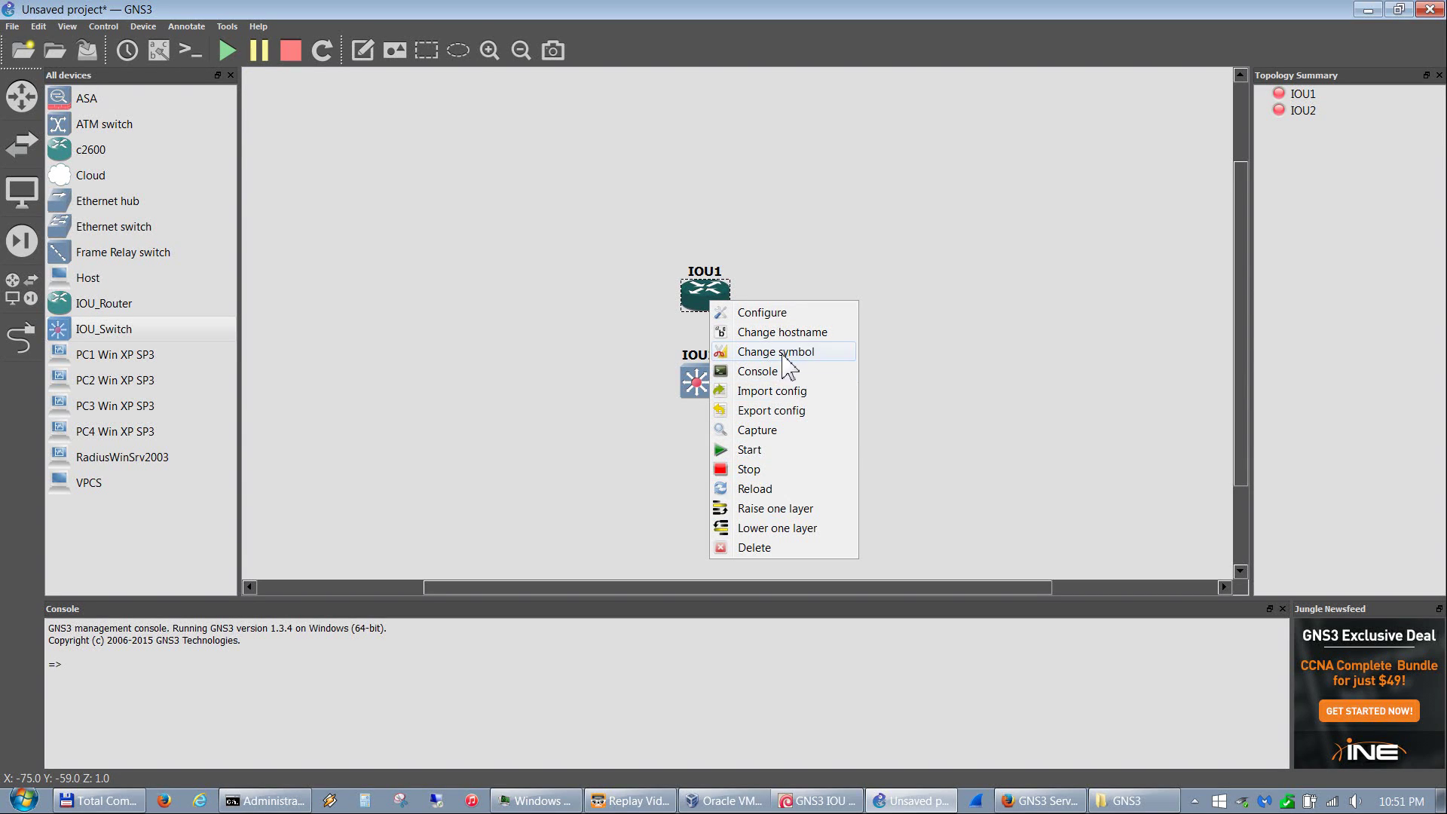
left_click(763, 549)
left_click(728, 418)
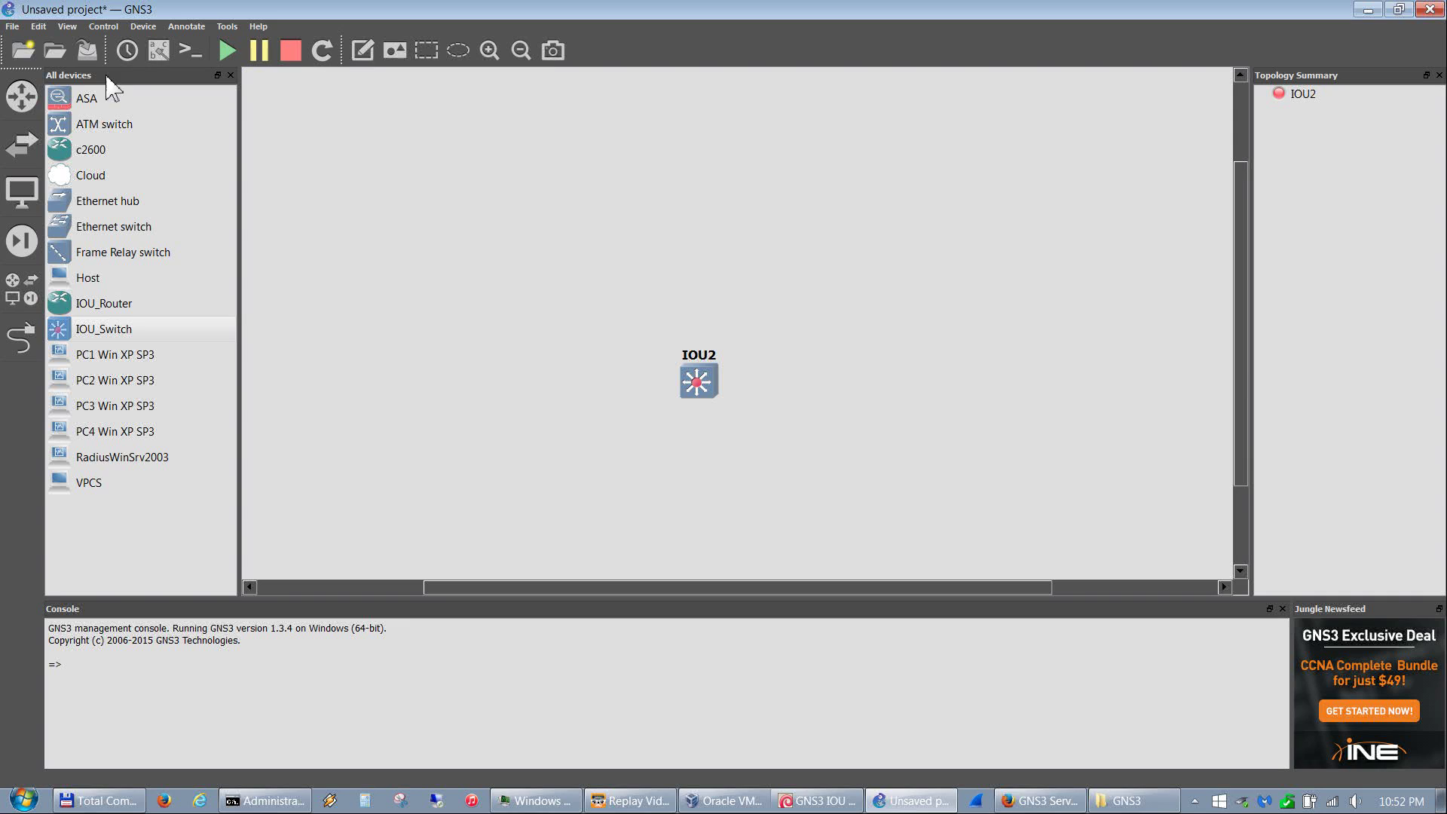
Step: Place a c2600 router R1, PC1 Win XP SP3 left of IOU2, and RadiusWinSrv2003 above R1
left_click_drag(96, 153, 693, 278)
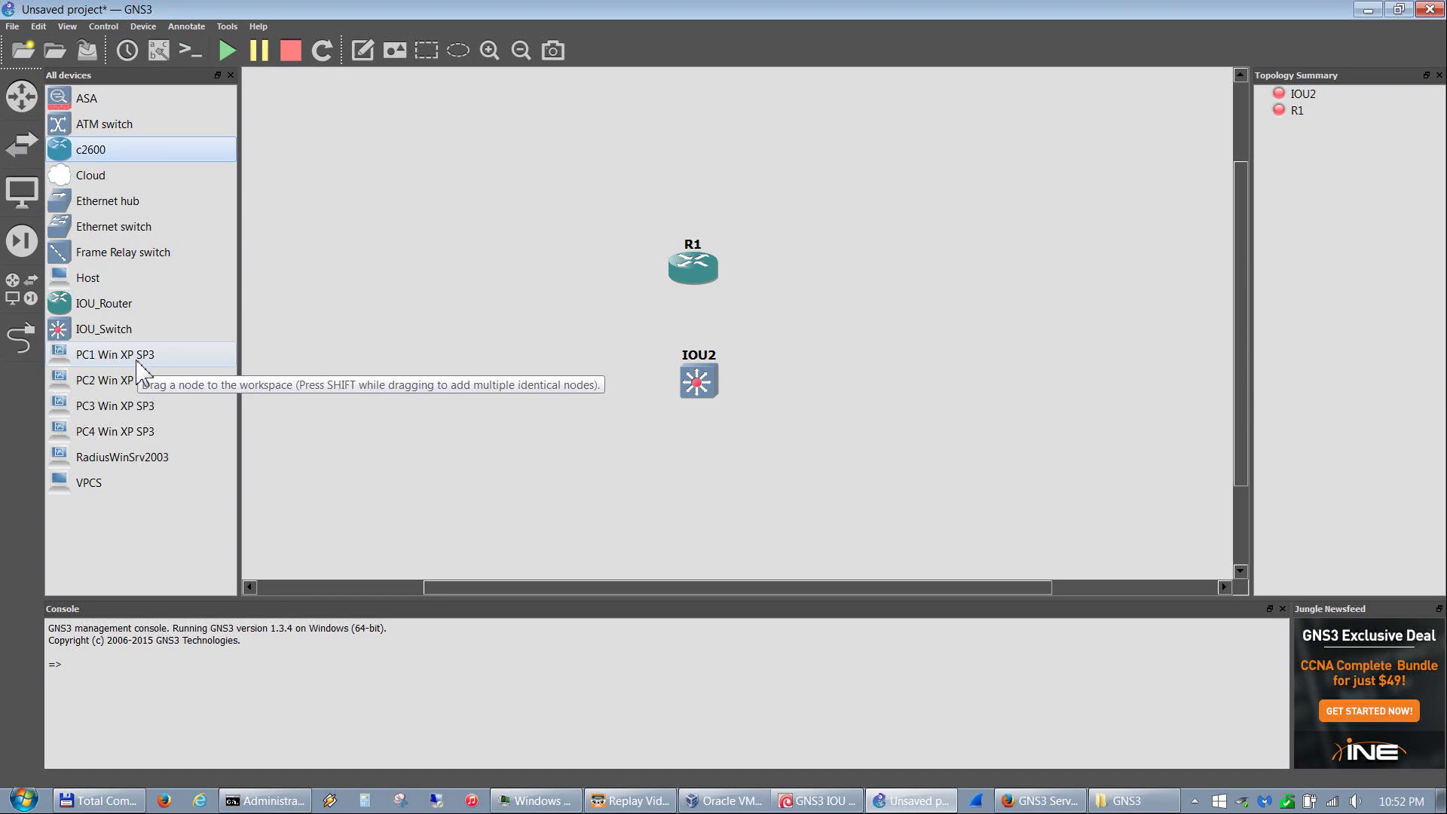
left_click(137, 360)
left_click_drag(455, 392, 456, 390)
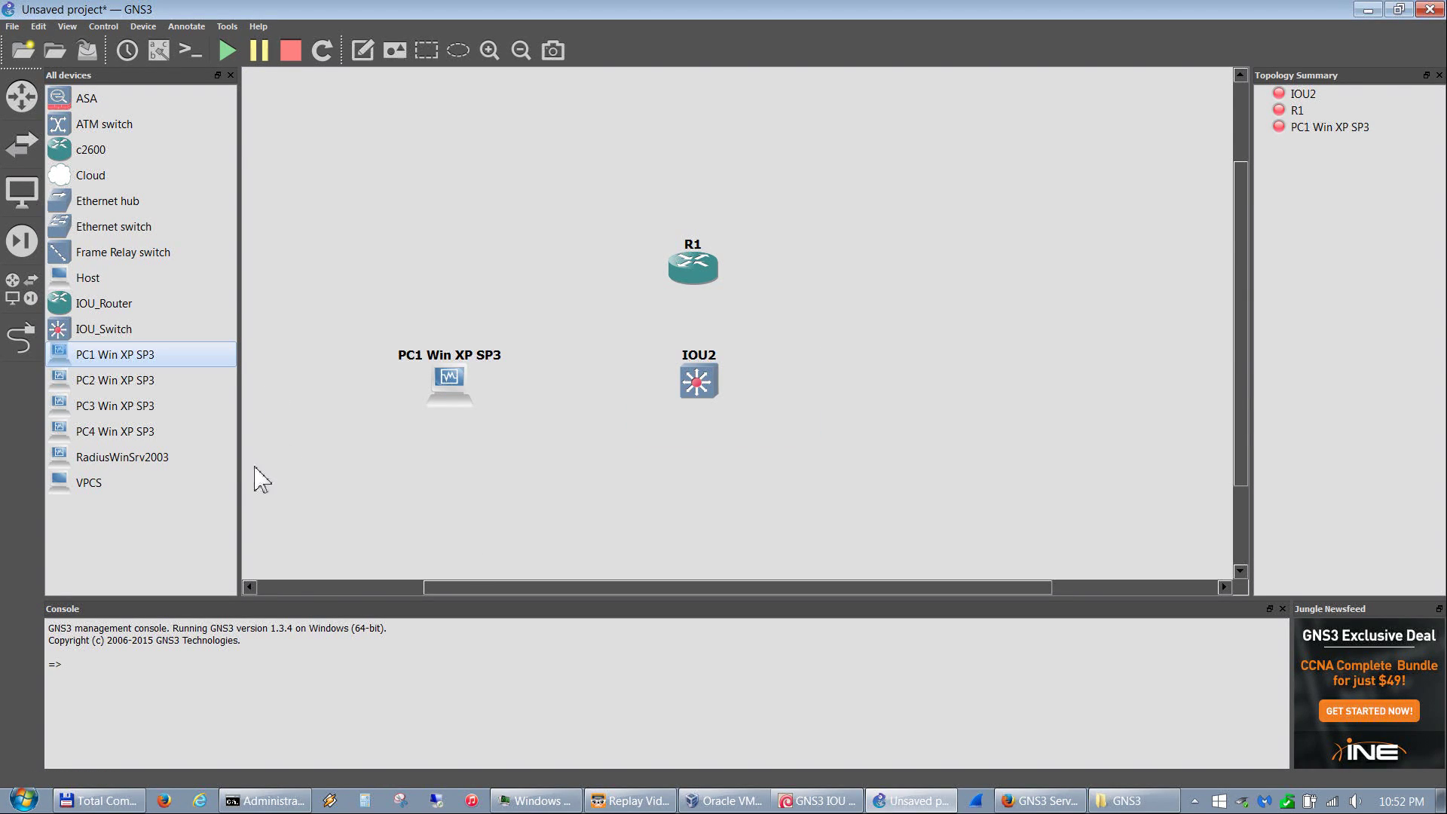
left_click(119, 461)
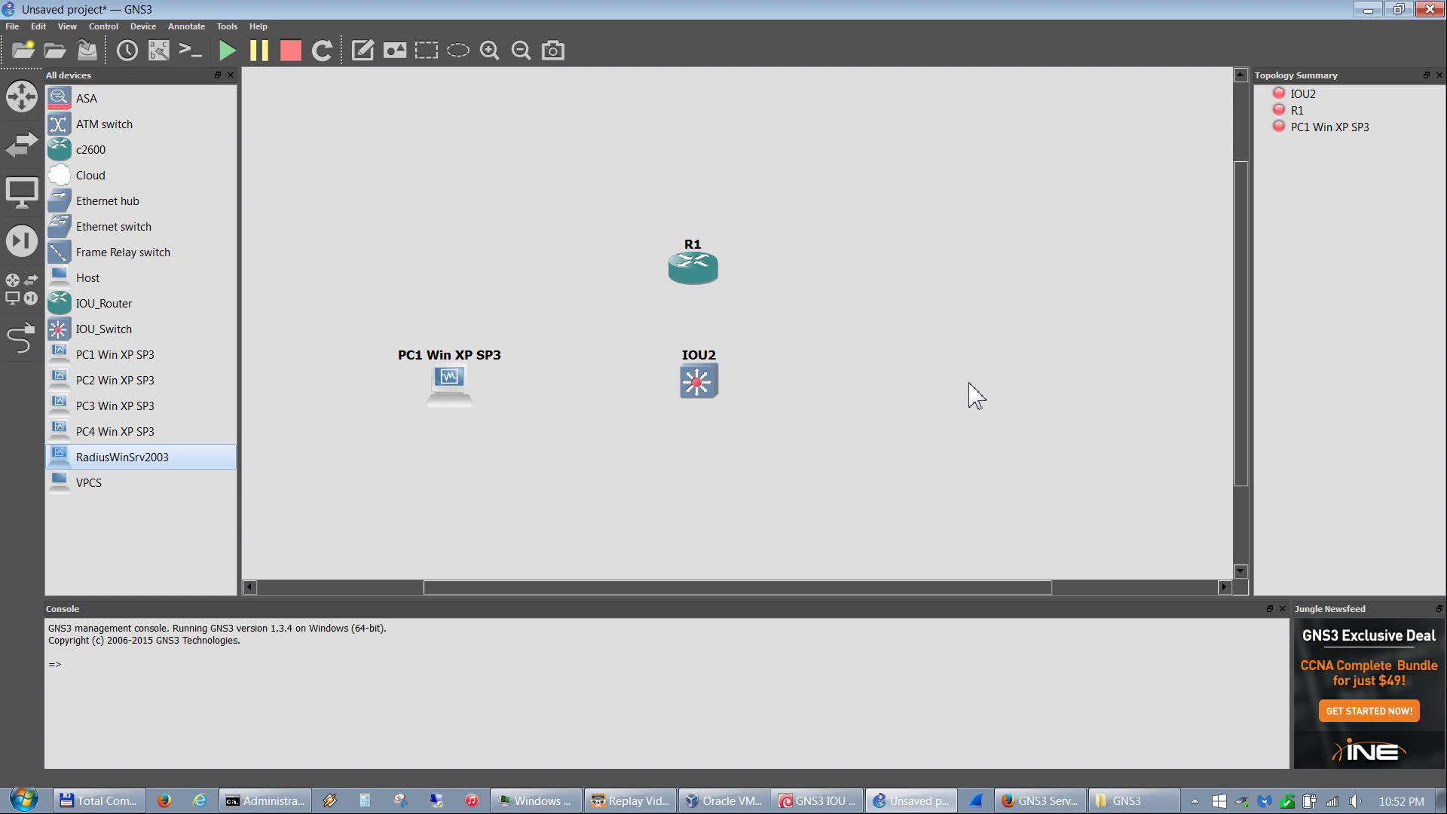
left_click(904, 399)
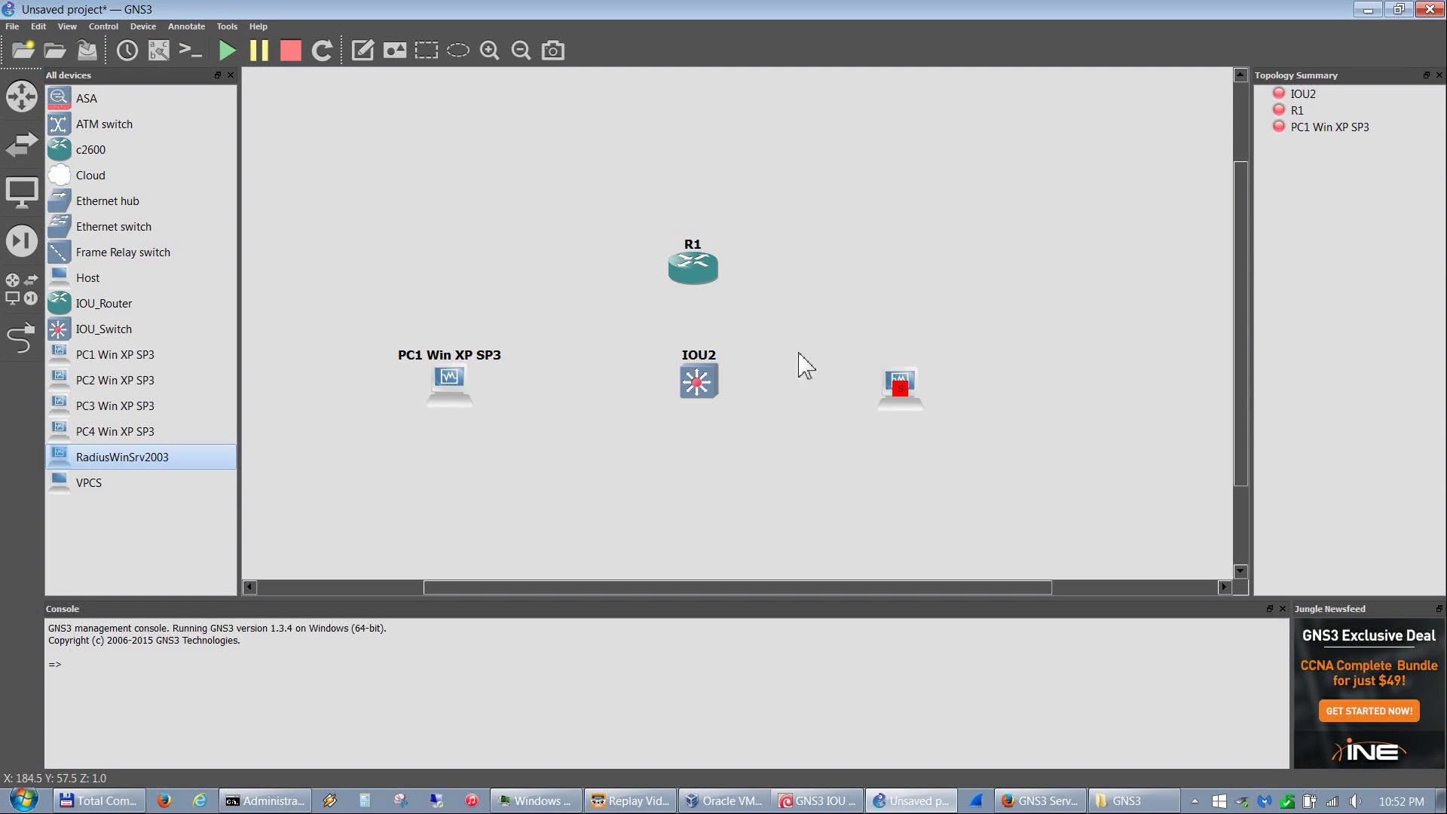
left_click_drag(450, 393, 546, 384)
left_click_drag(905, 386, 807, 145)
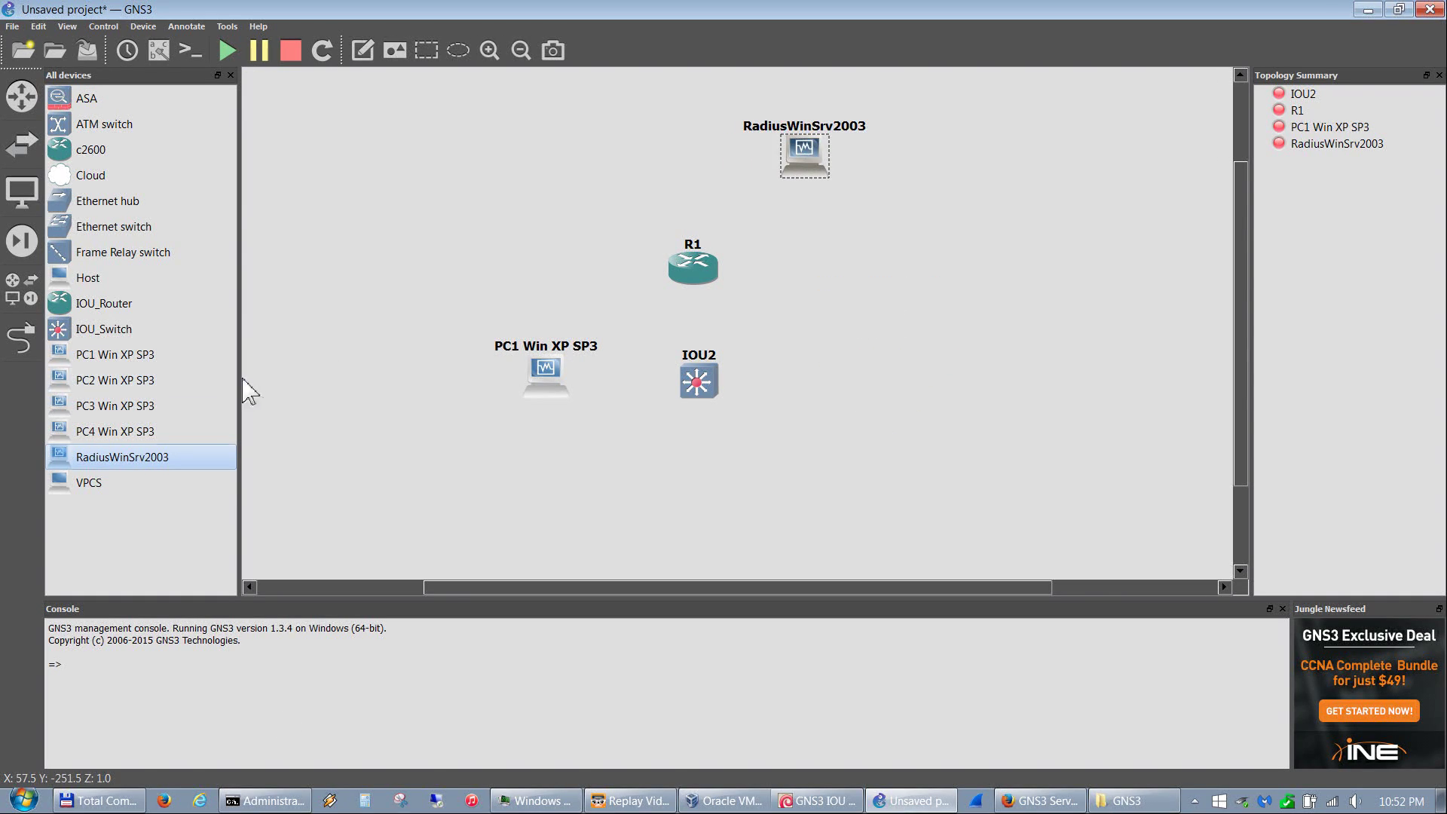
Step: Cable RadiusWinSrv2003 Ethernet0 to R1 FastEthernet0/0
left_click(16, 339)
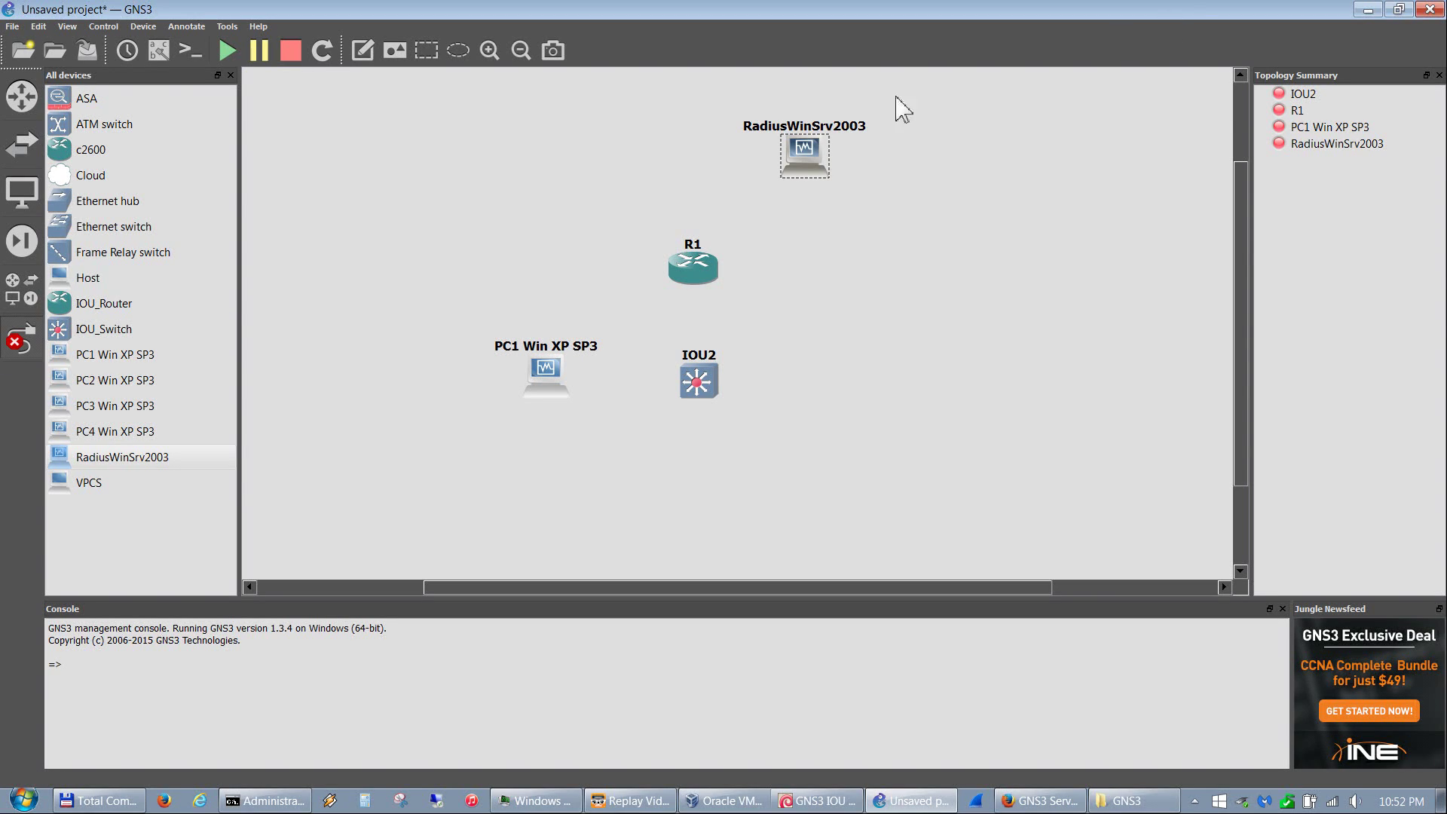
left_click(802, 162)
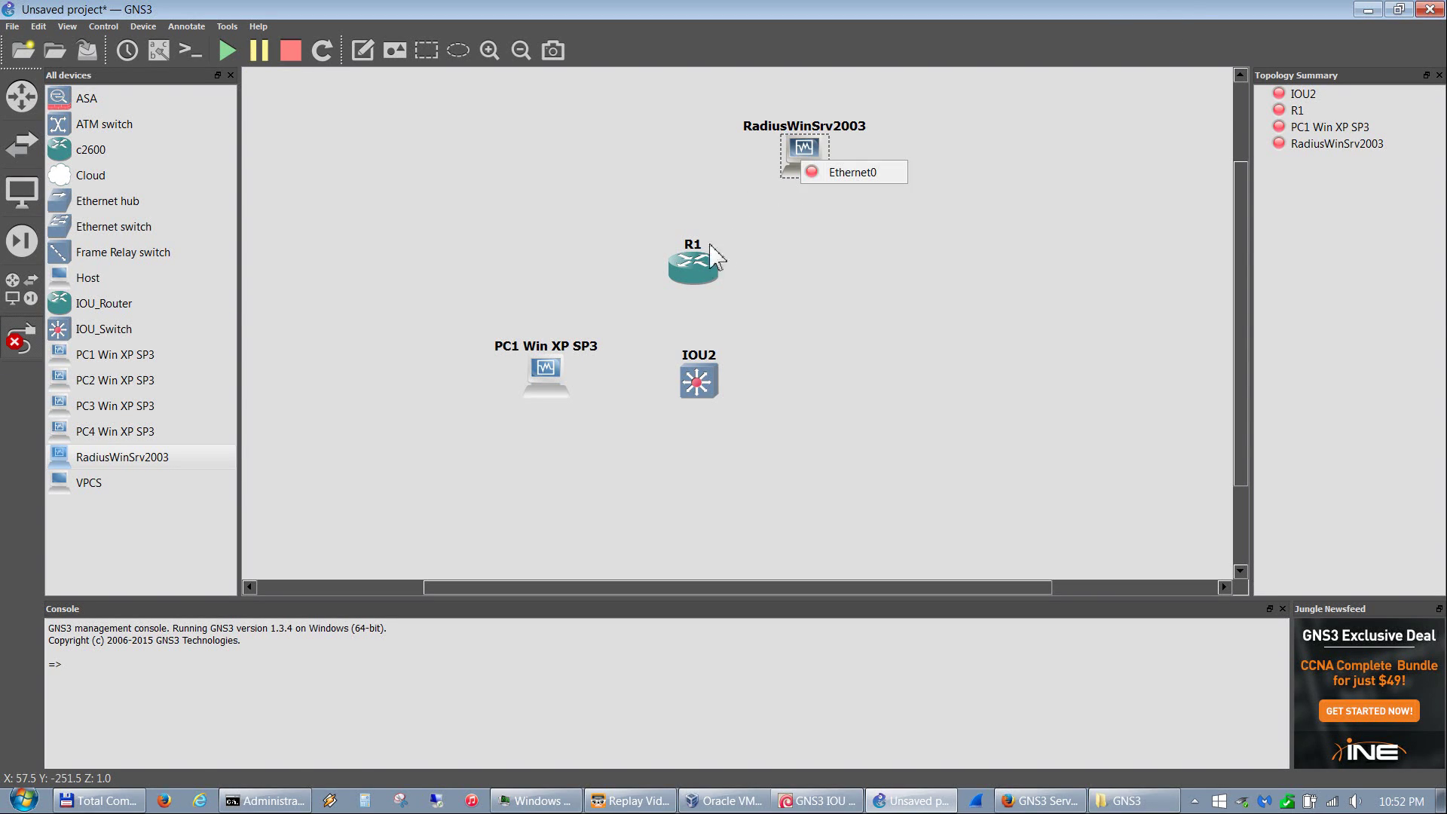
left_click(836, 173)
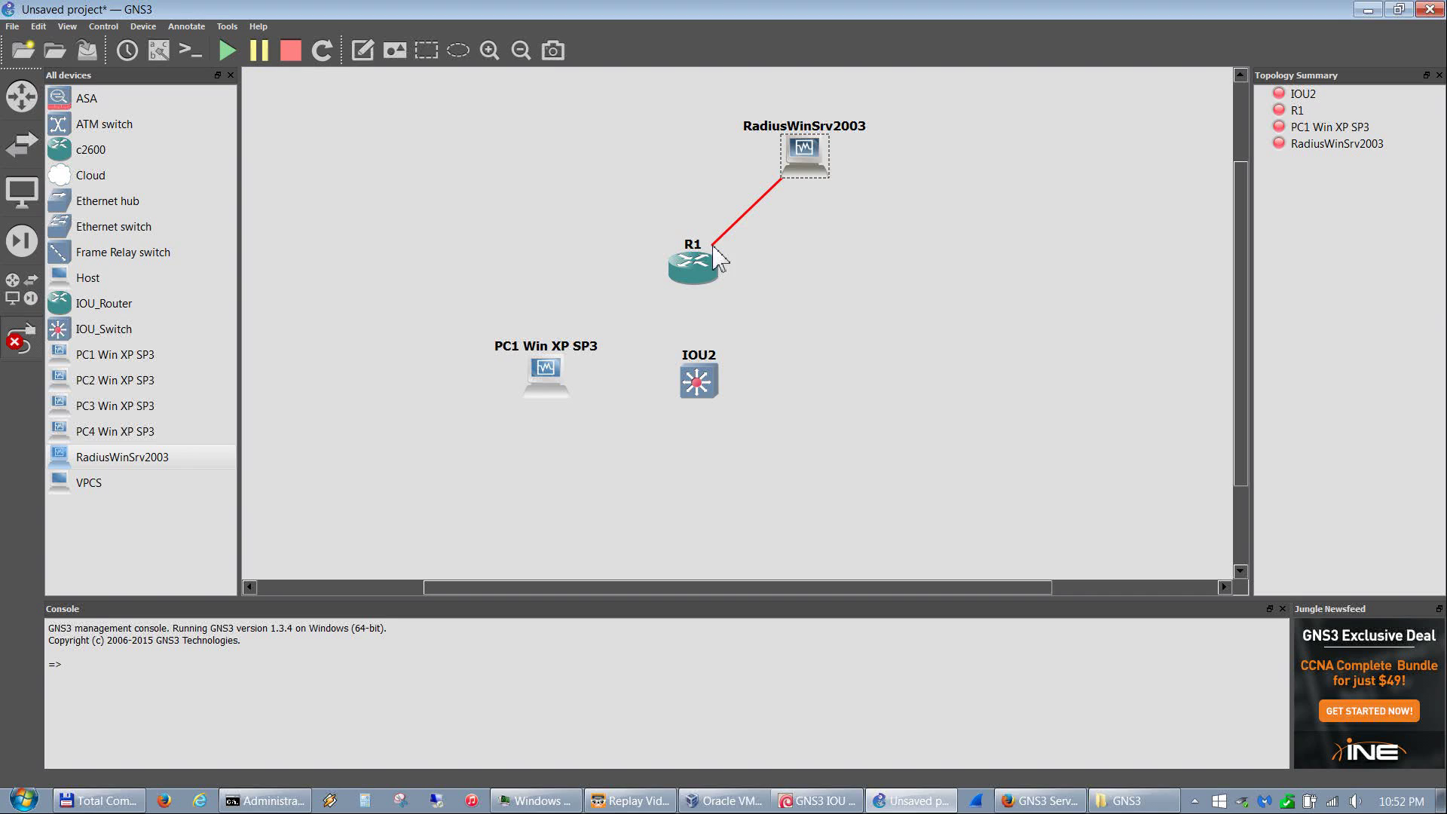
left_click(698, 264)
left_click(747, 272)
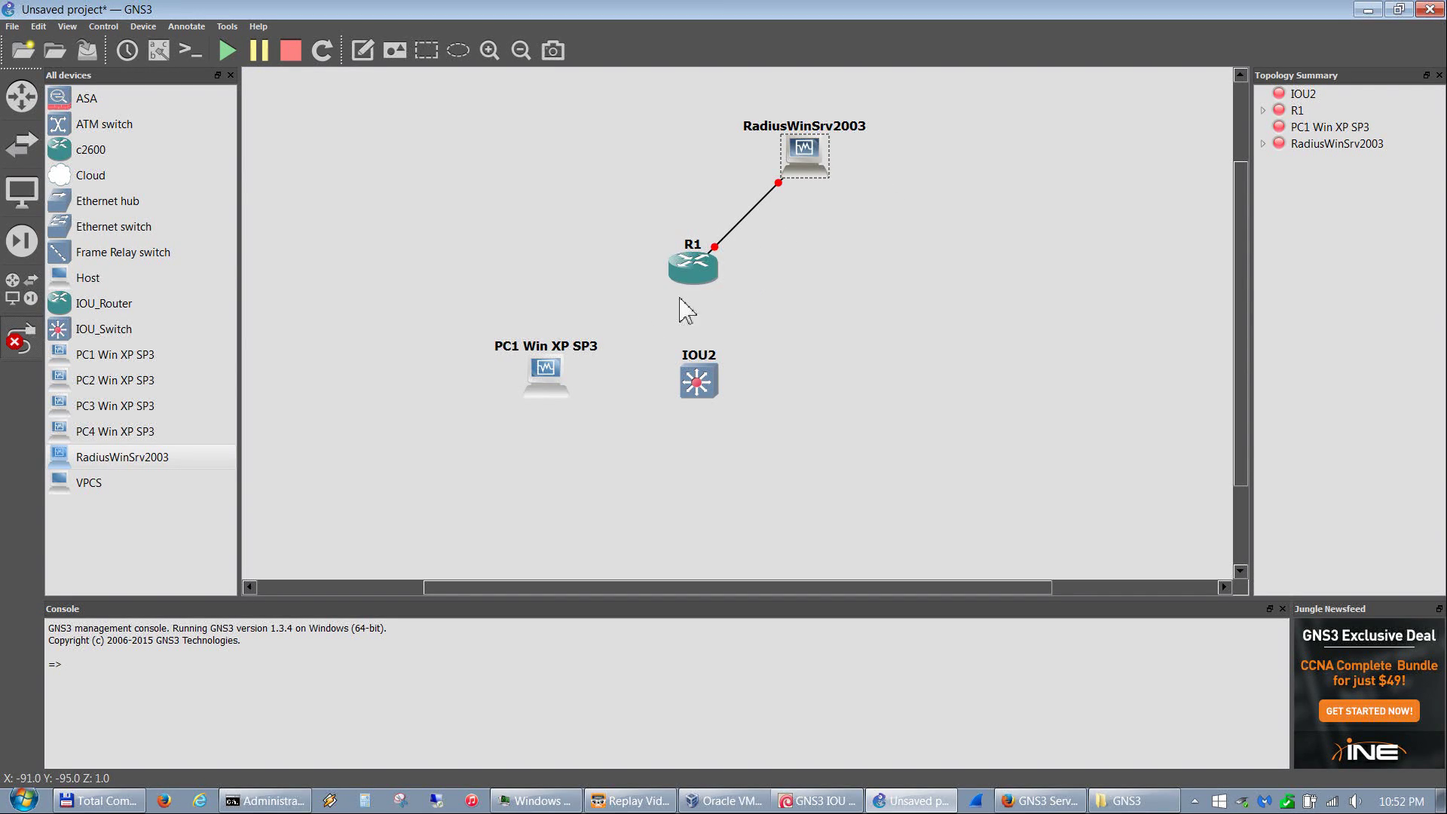
Step: Cable PC1 Win XP SP3 Ethernet0 to IOU2, and IOU2 to R1
left_click(546, 363)
left_click(603, 370)
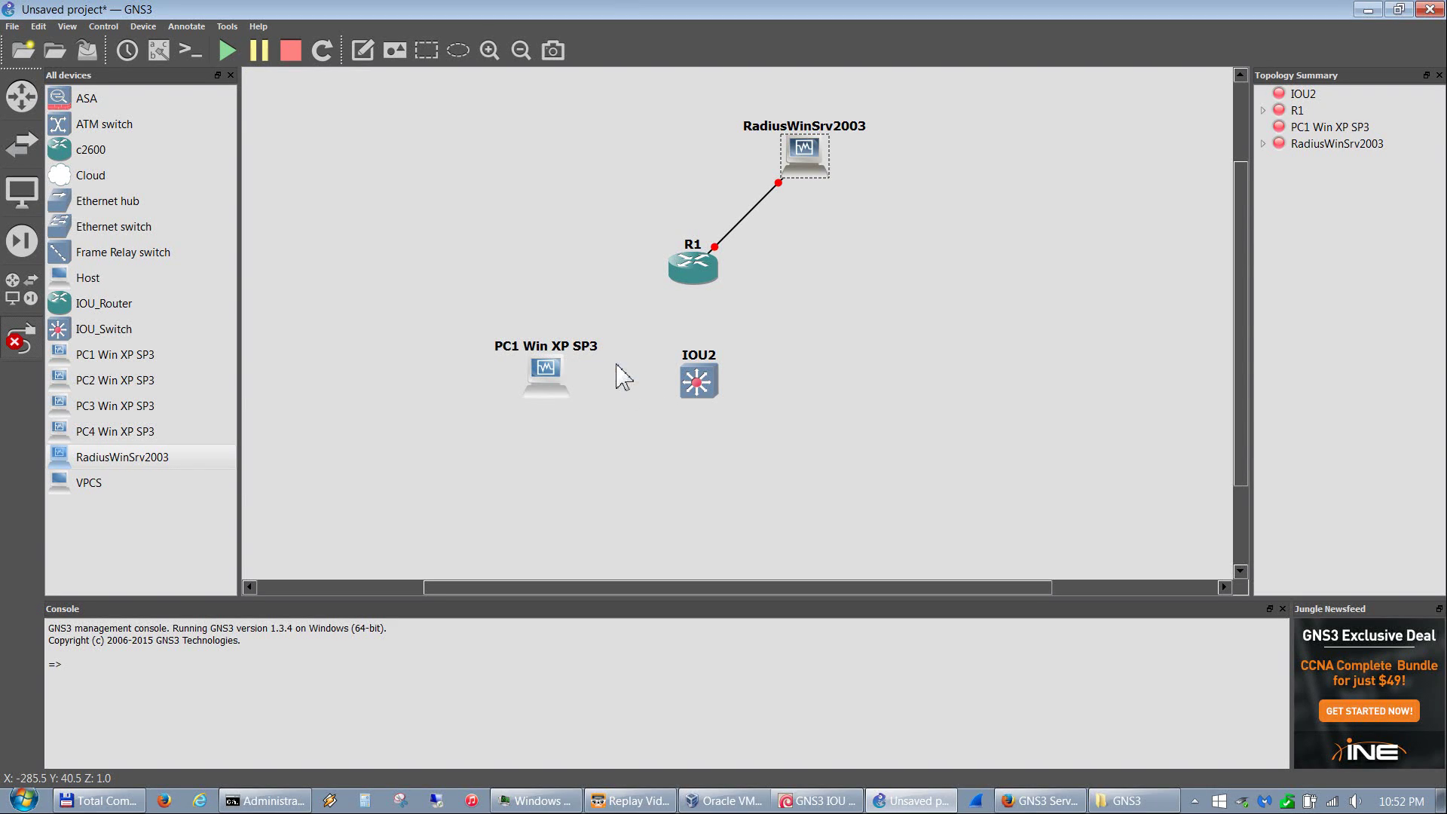
left_click(695, 386)
left_click(735, 416)
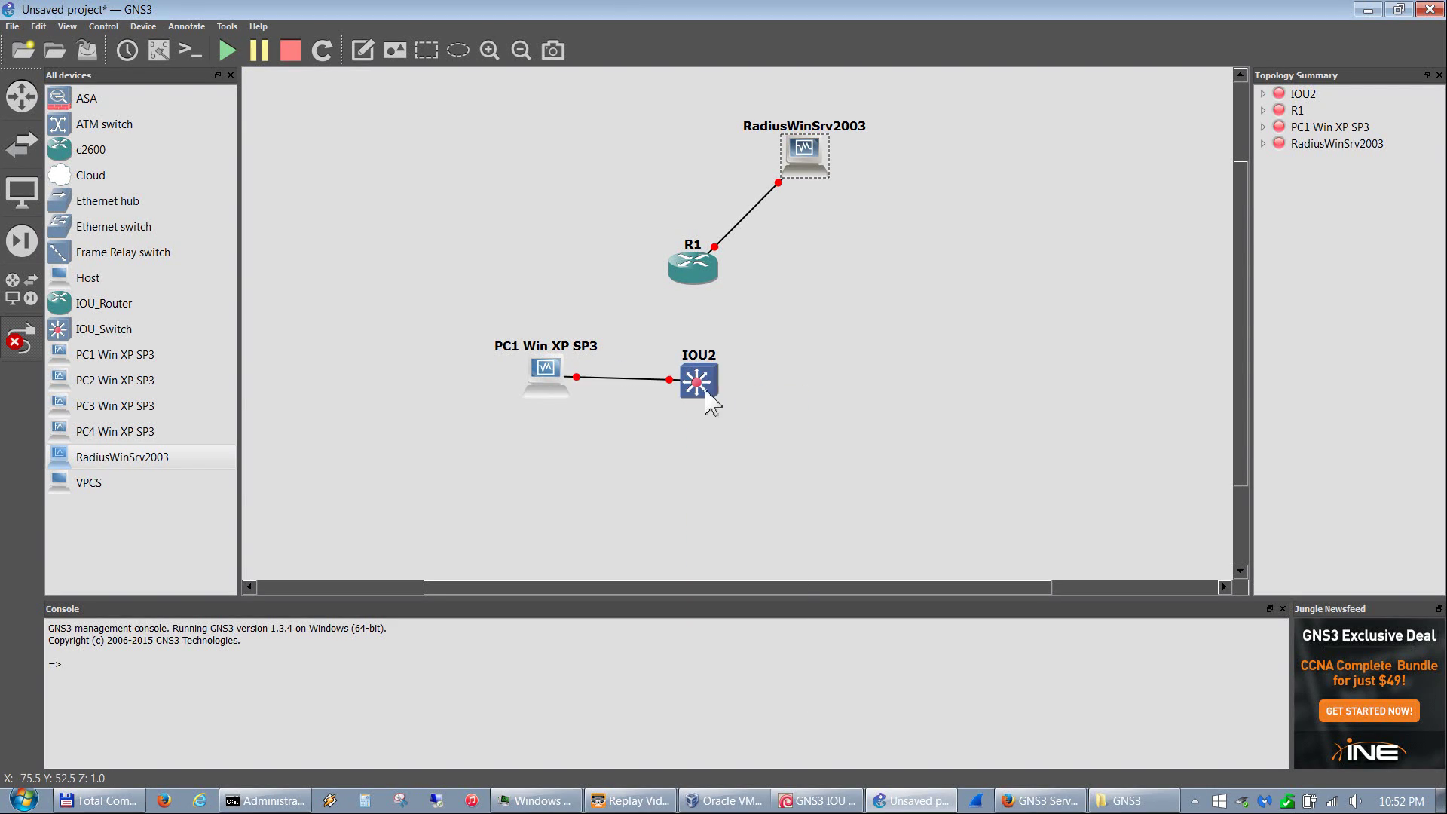
left_click(701, 395)
left_click(743, 442)
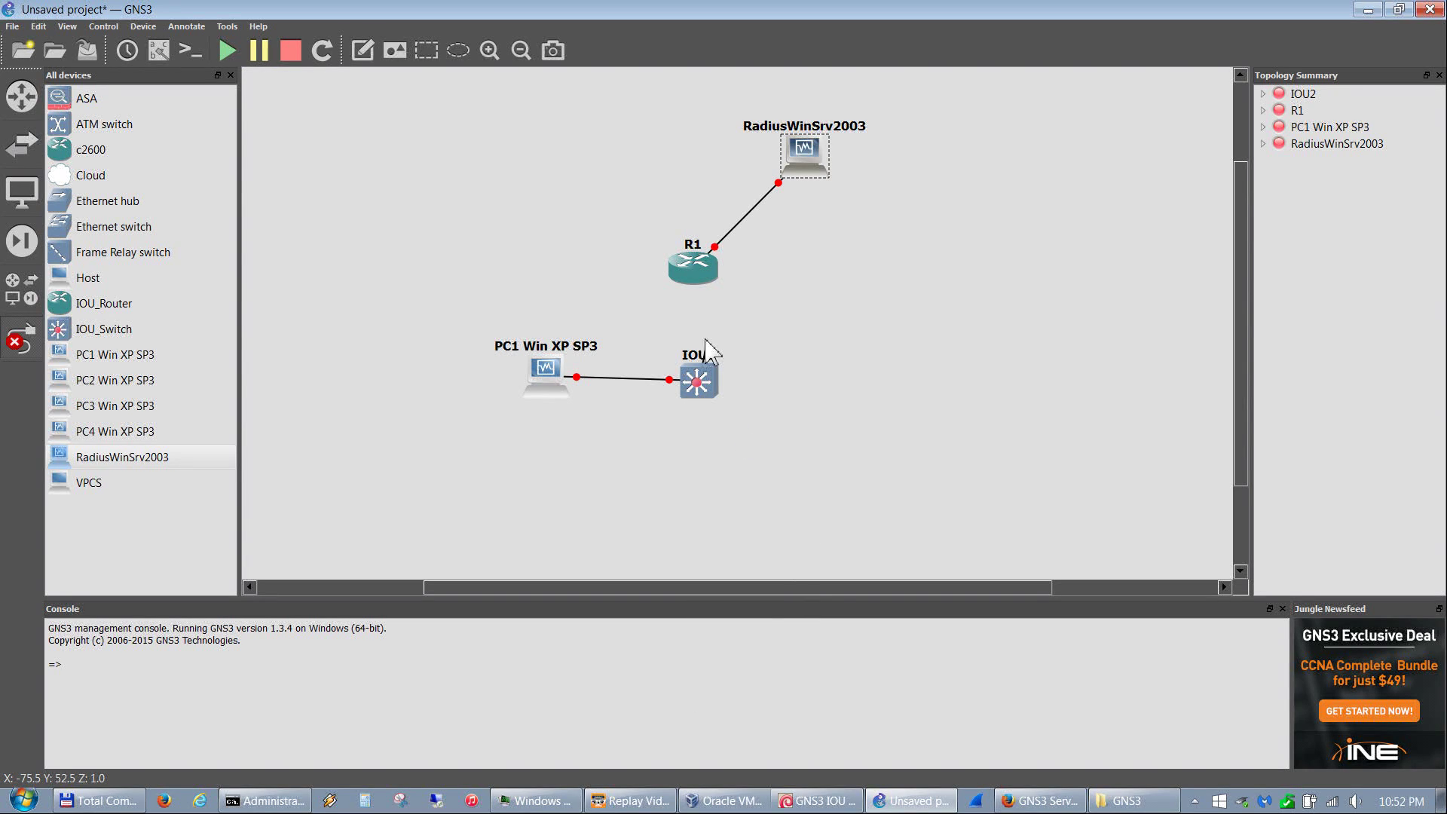
left_click(705, 290)
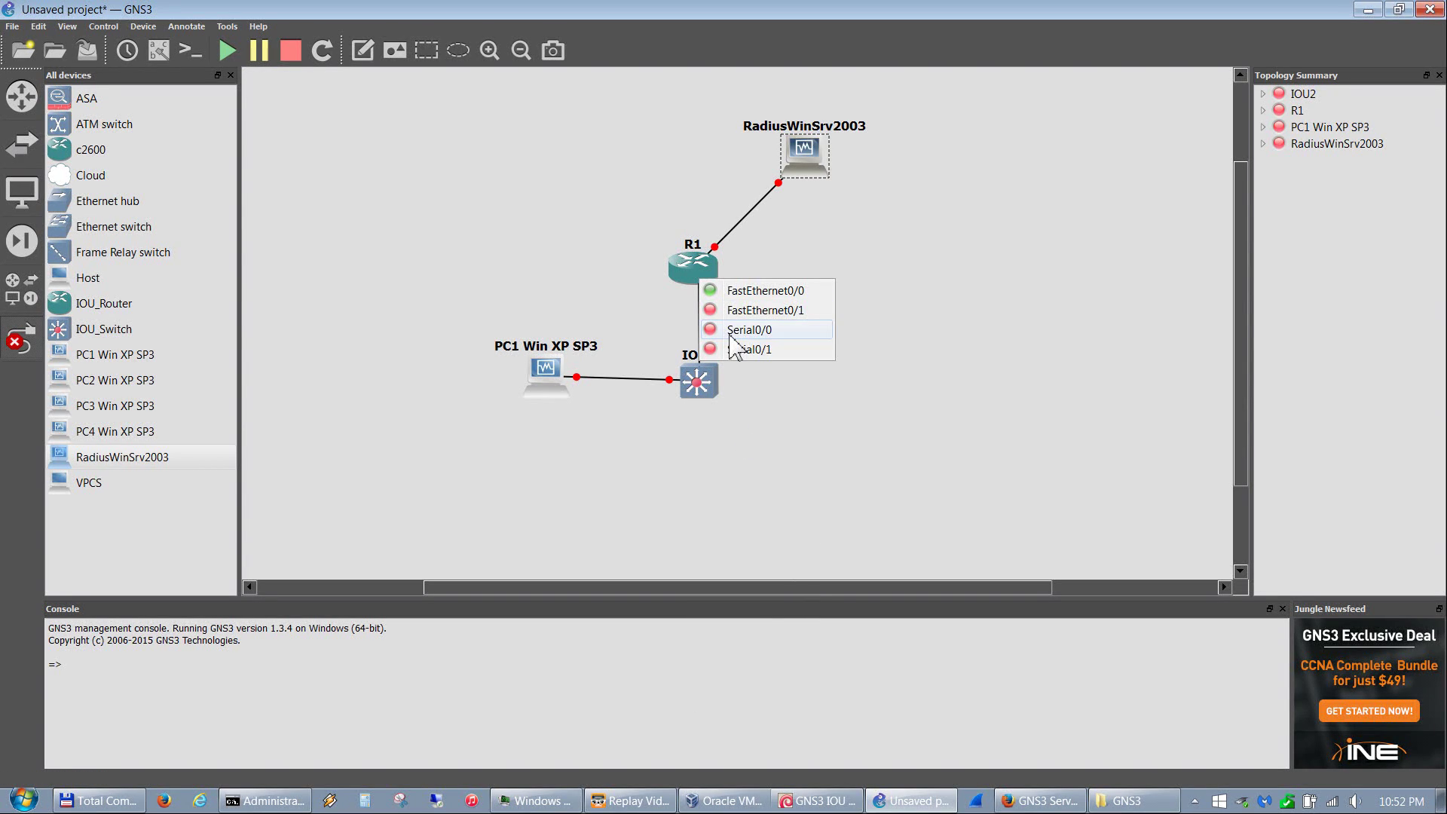
left_click(732, 325)
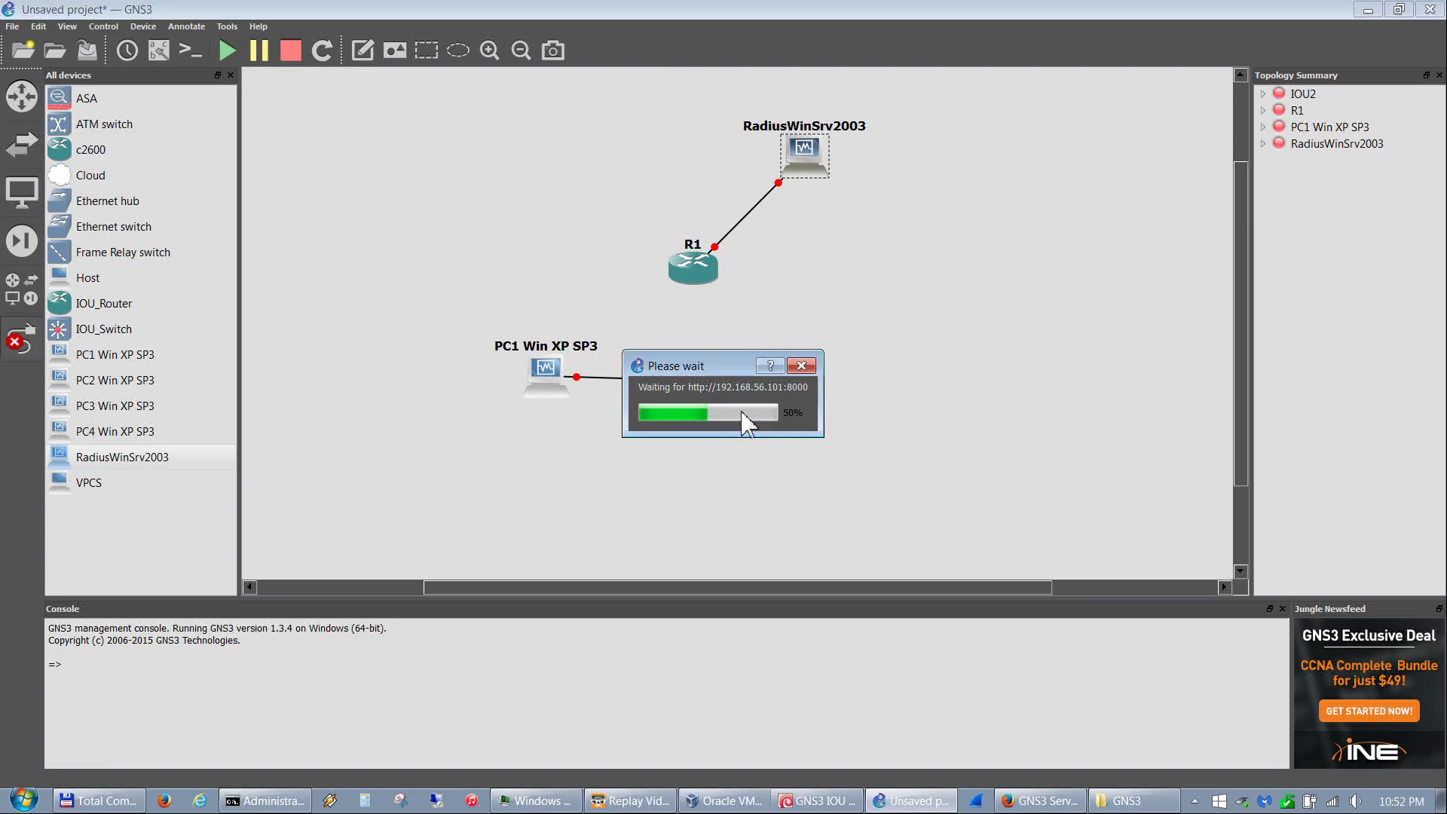
left_click(21, 340)
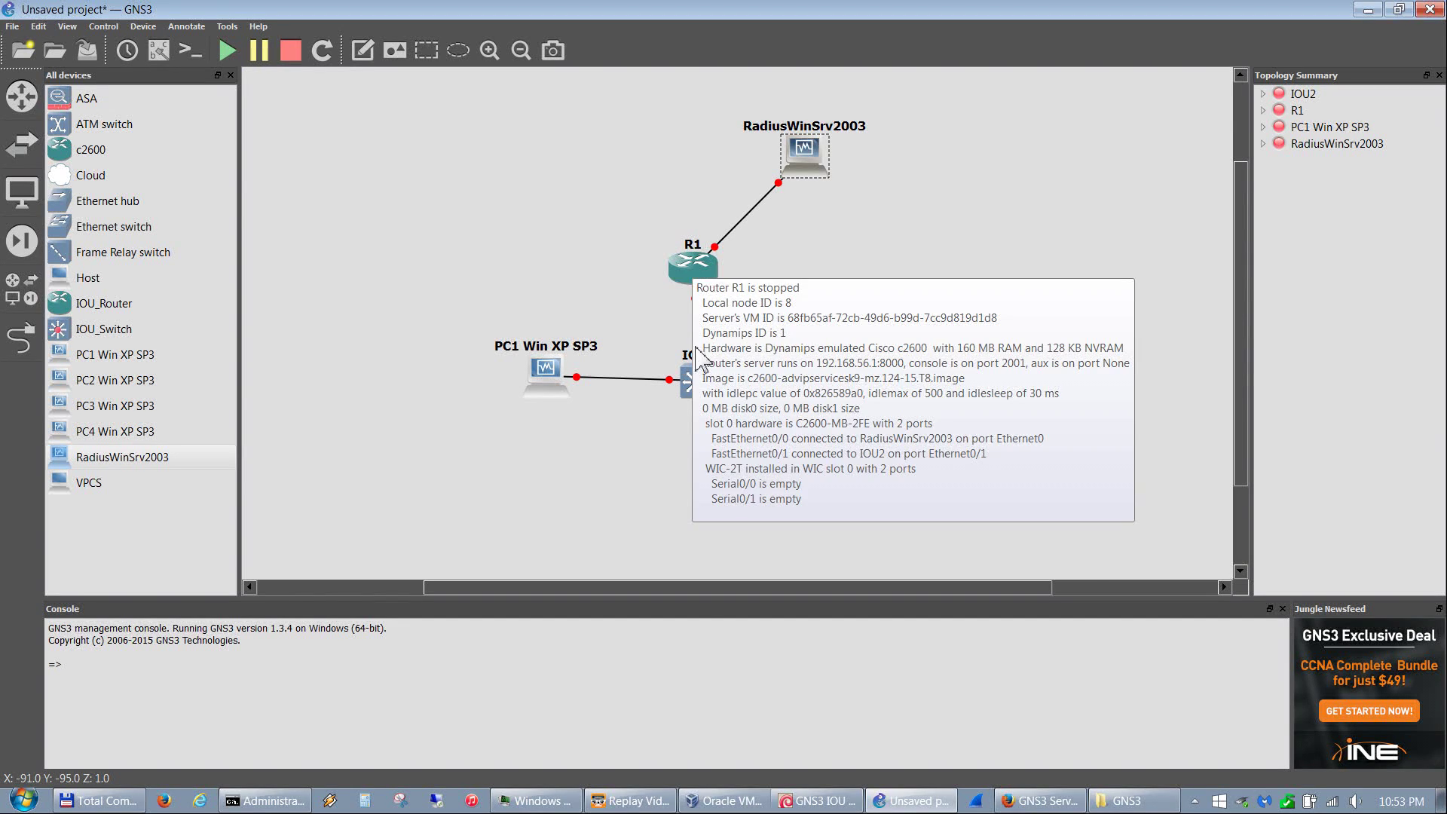
mouse_move(692, 386)
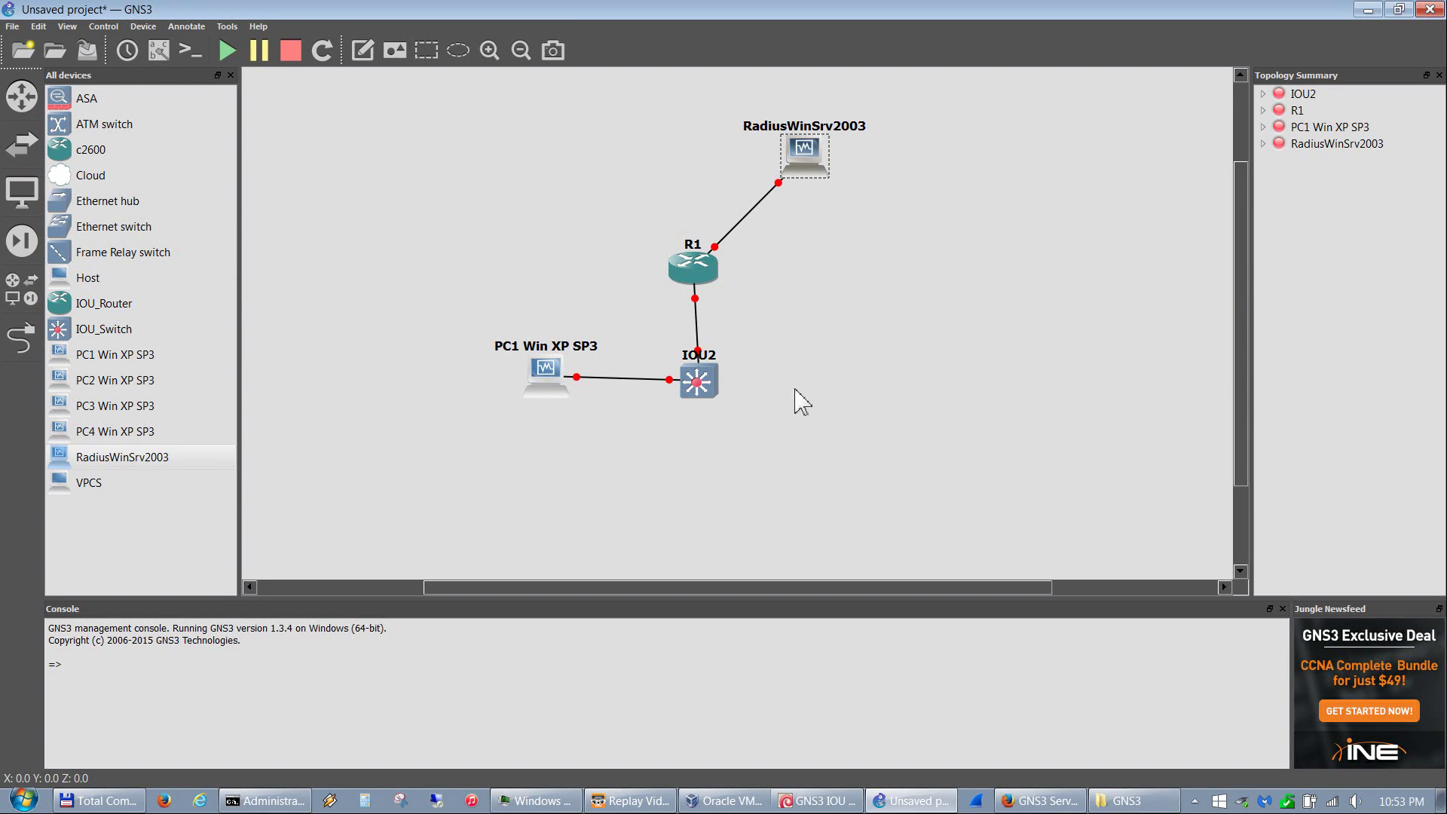
Step: Nudge IOU2 slightly and start all devices; RadiusWinSrv2003 fails with a NAT adapter error
left_click_drag(694, 391, 688, 388)
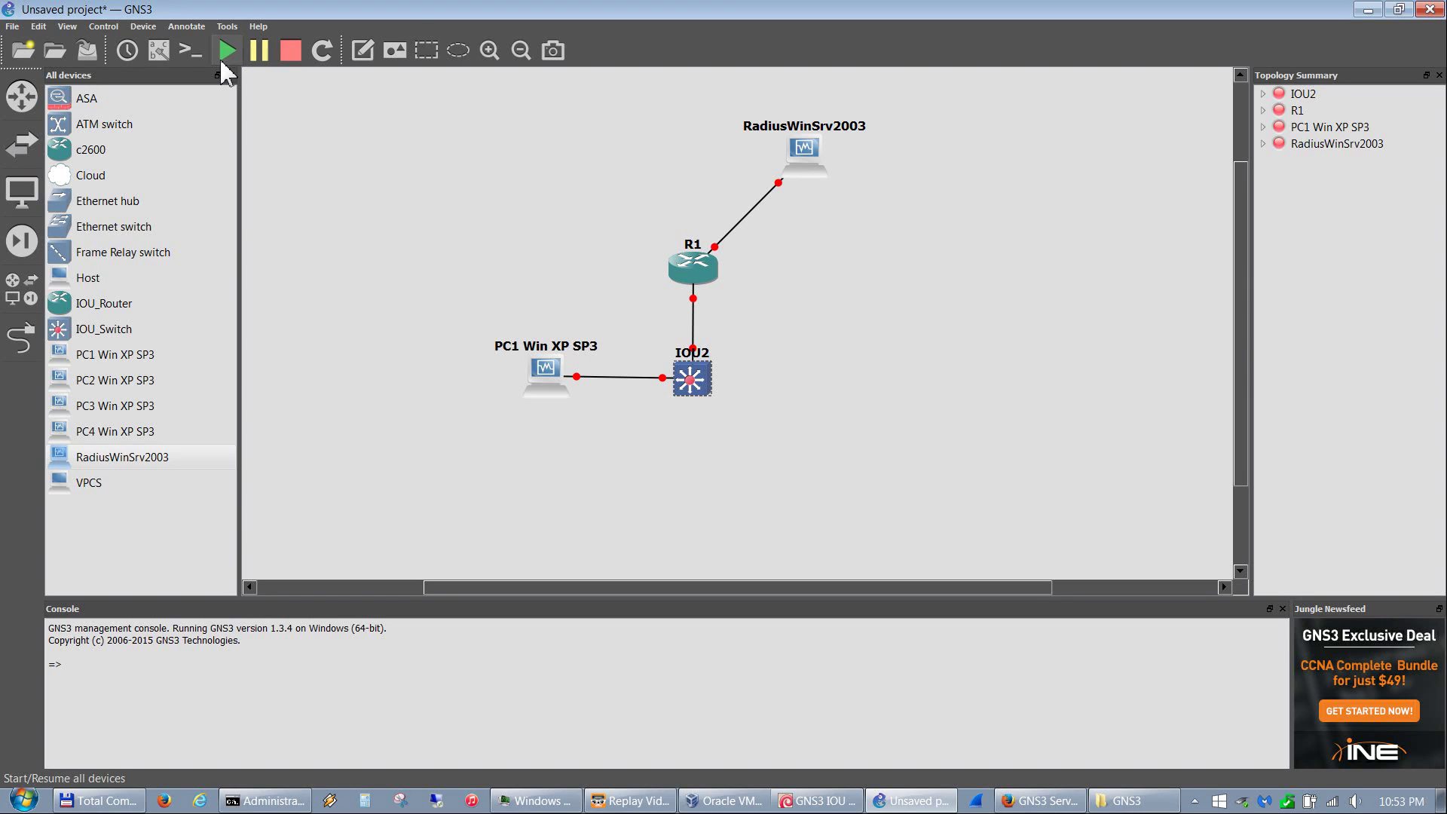
left_click(226, 51)
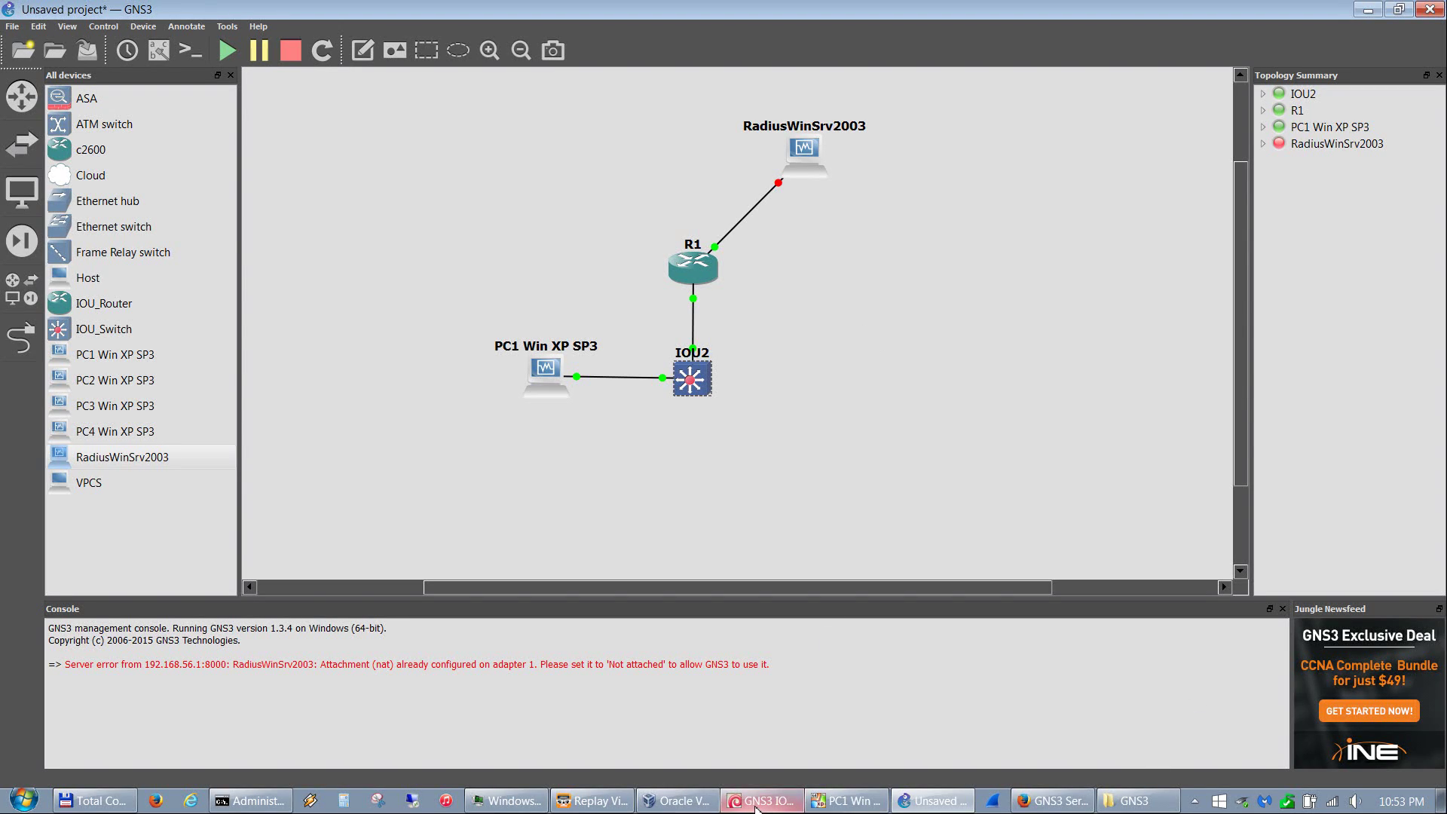
Step: In VirtualBox, change RadiusWinSrv2003's Adapter 1 from NAT to Not attached and save
left_click(675, 801)
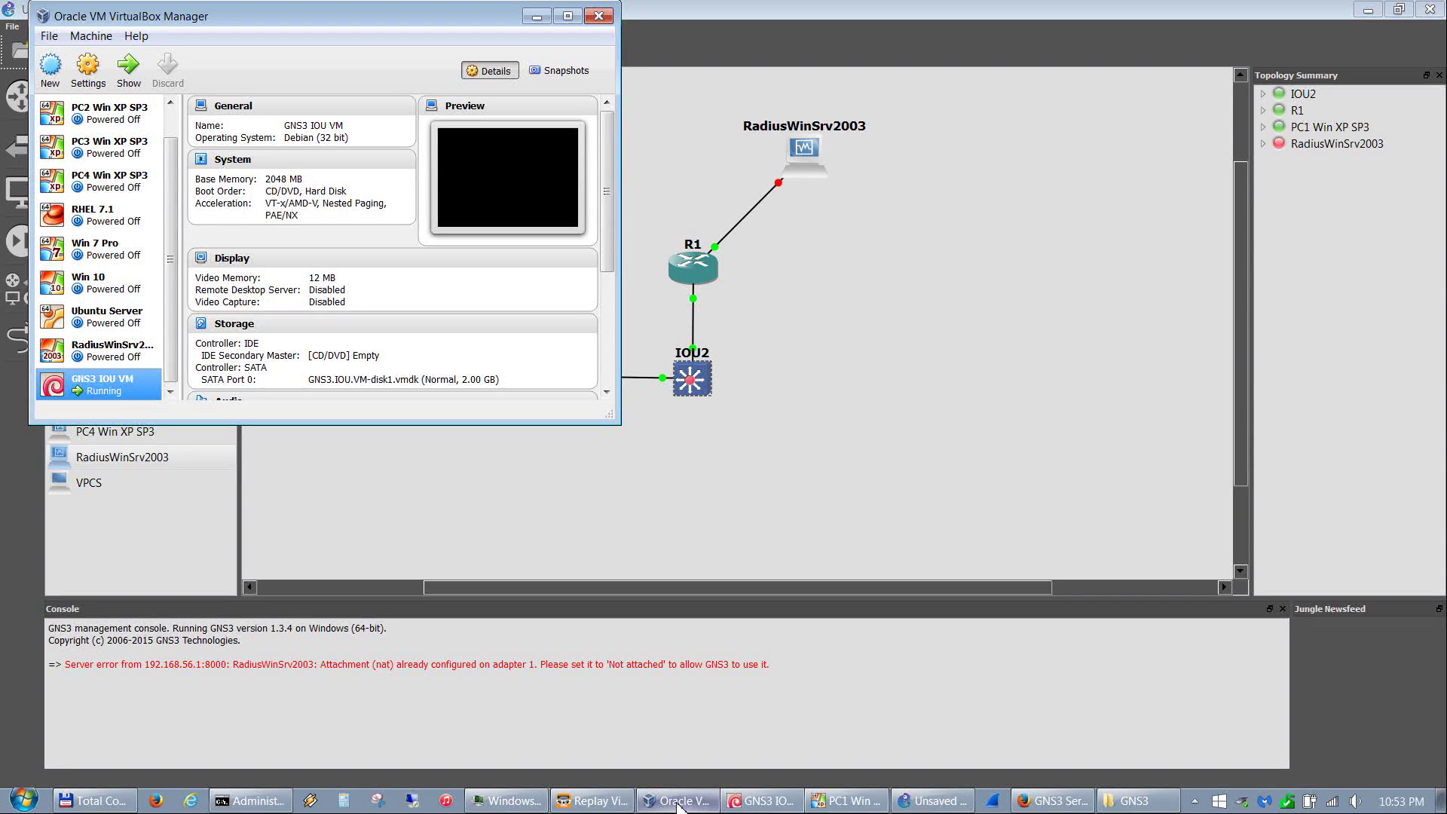
left_click(106, 359)
right_click(105, 357)
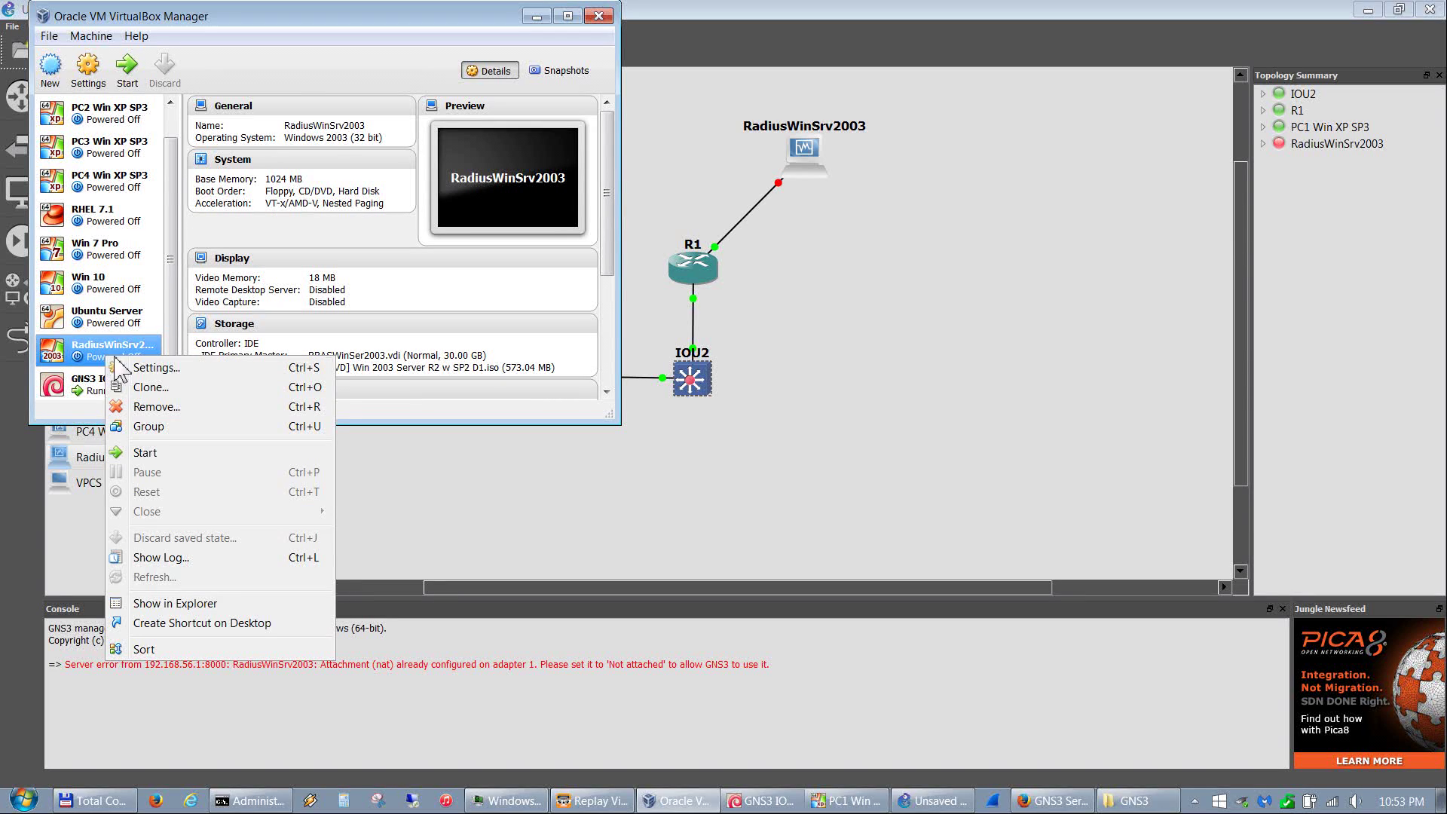
left_click(154, 369)
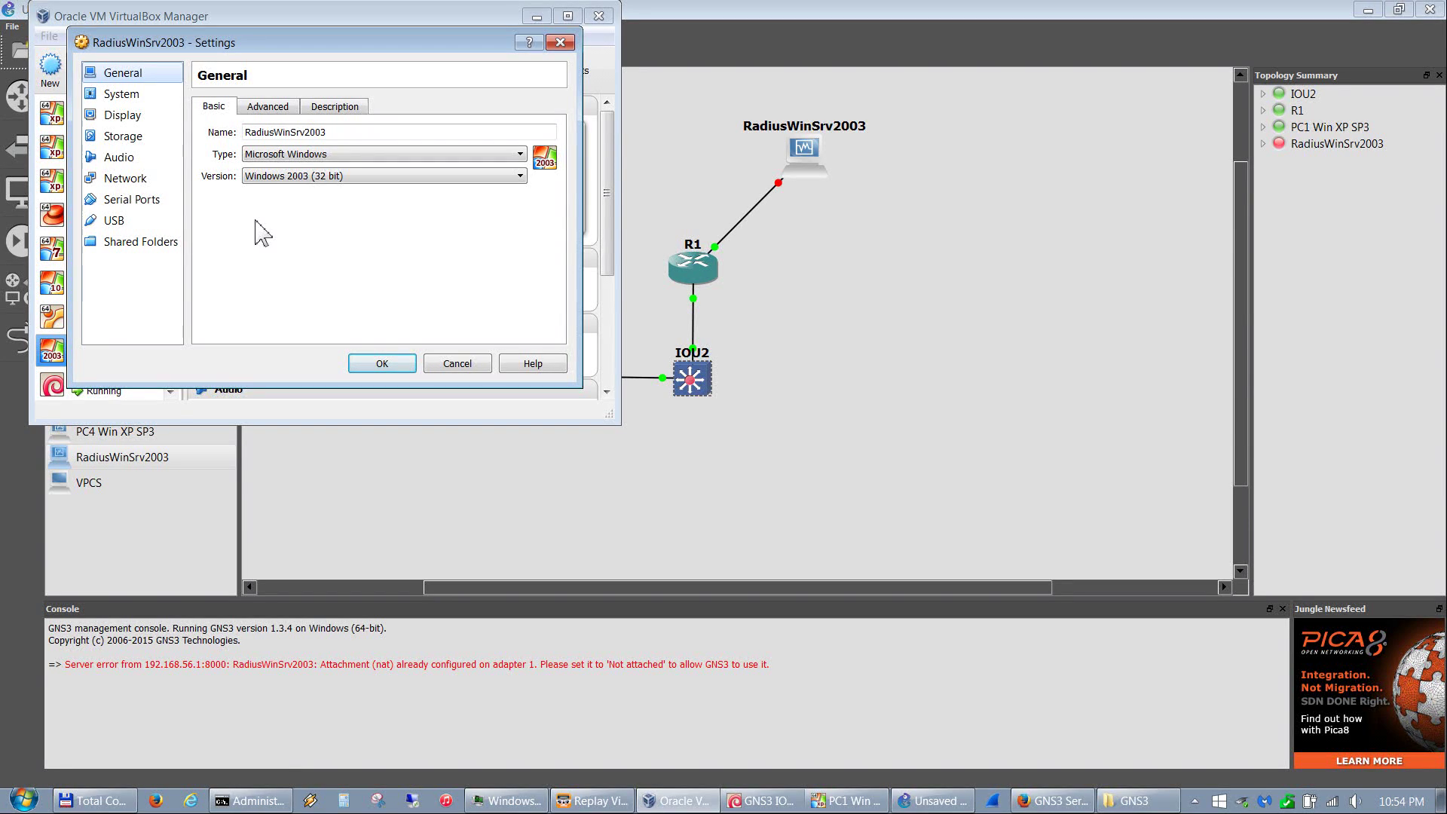
left_click(121, 179)
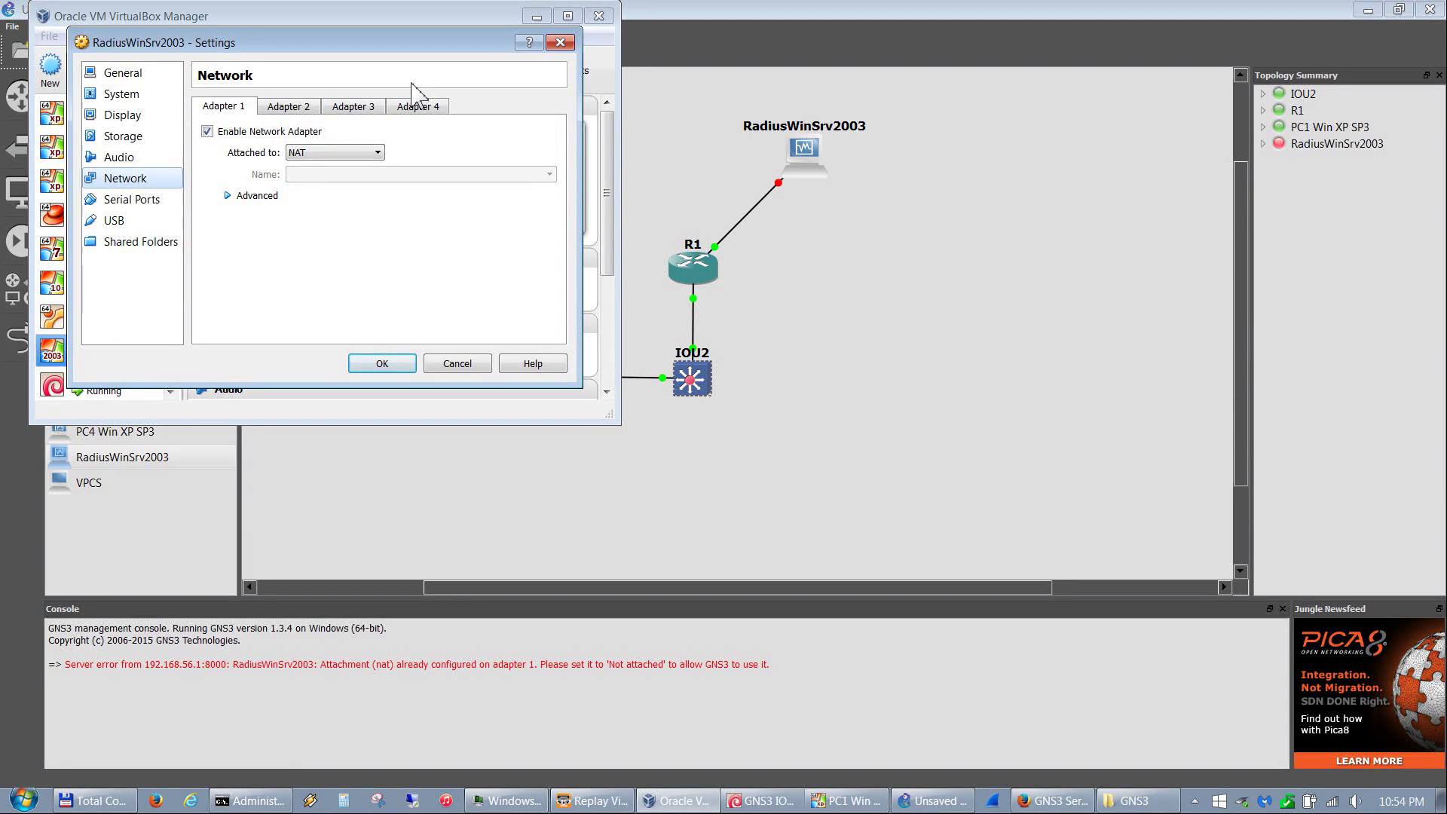
left_click(345, 151)
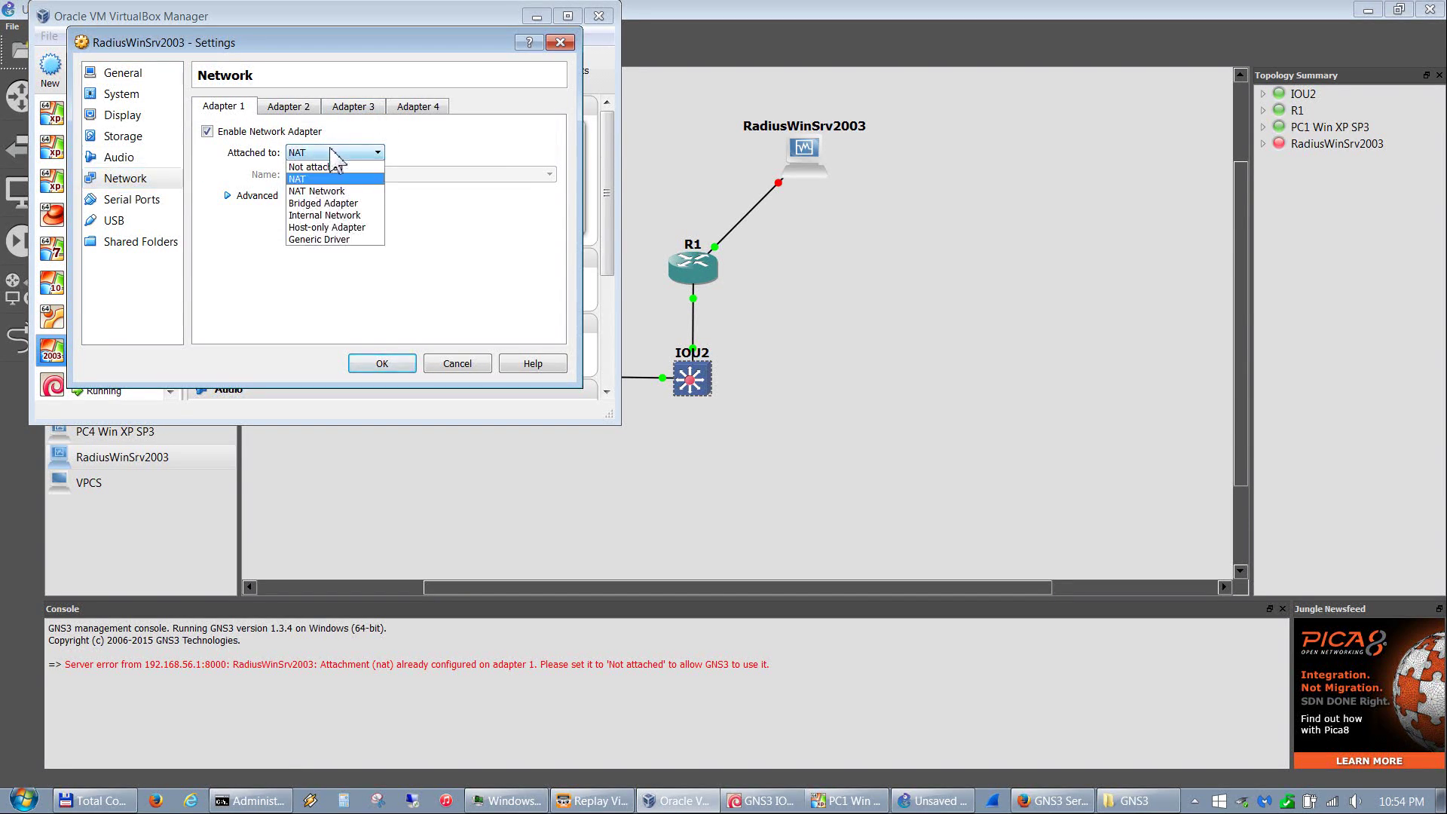
left_click(368, 169)
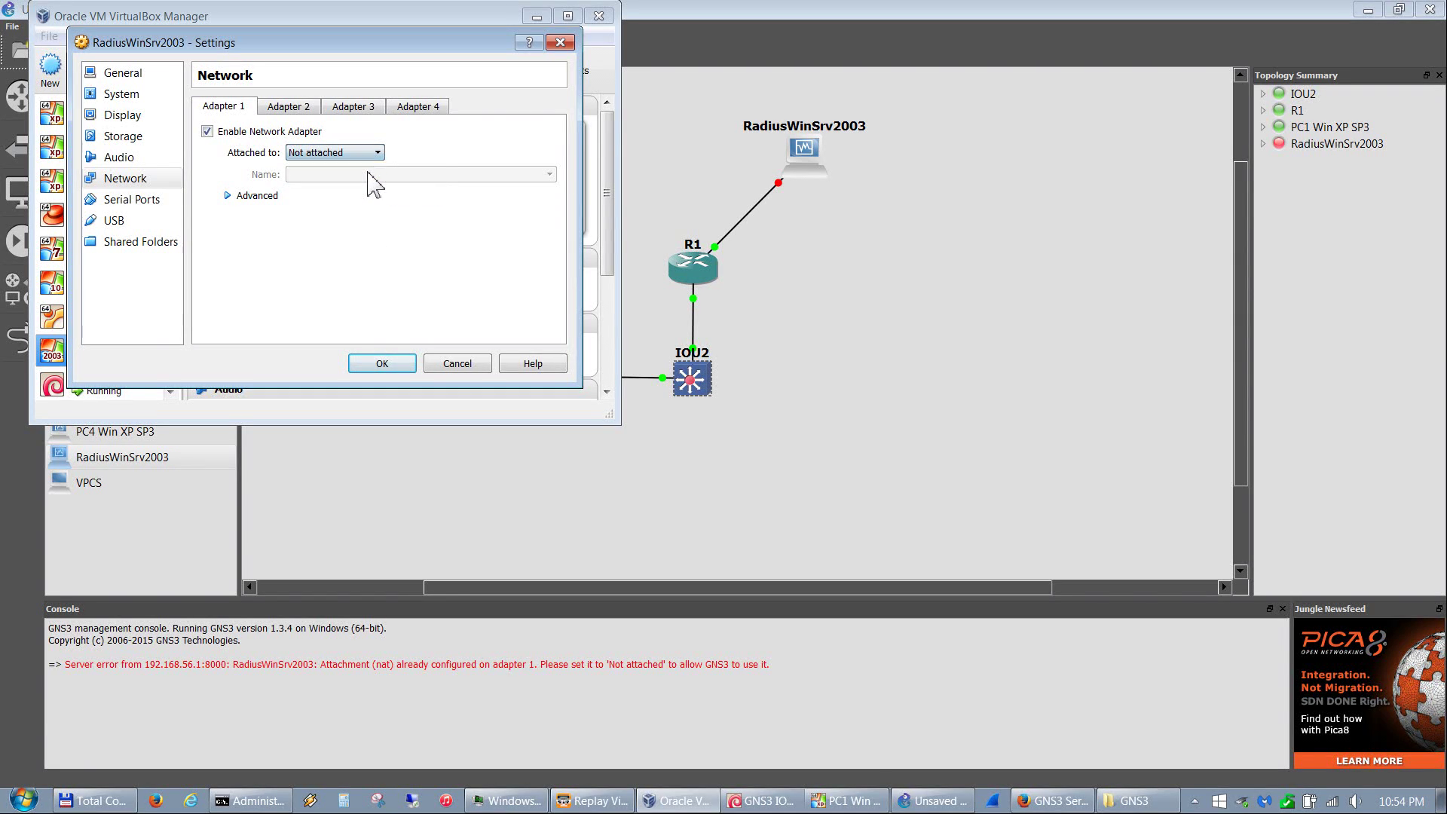
left_click(377, 365)
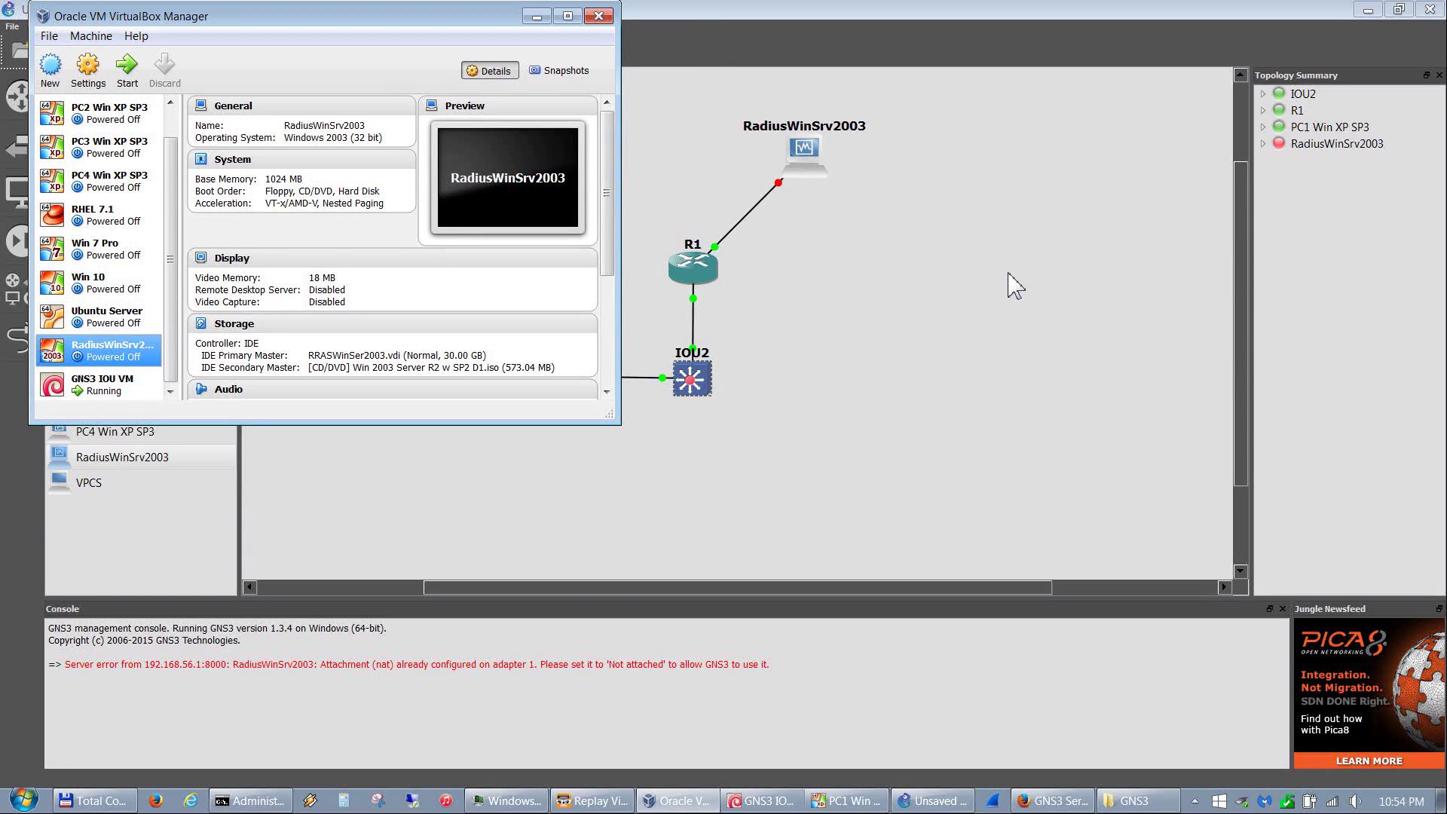
Step: Start the RadiusWinSrv2003 node from GNS3 and bring its VirtualBox window forward
left_click(895, 332)
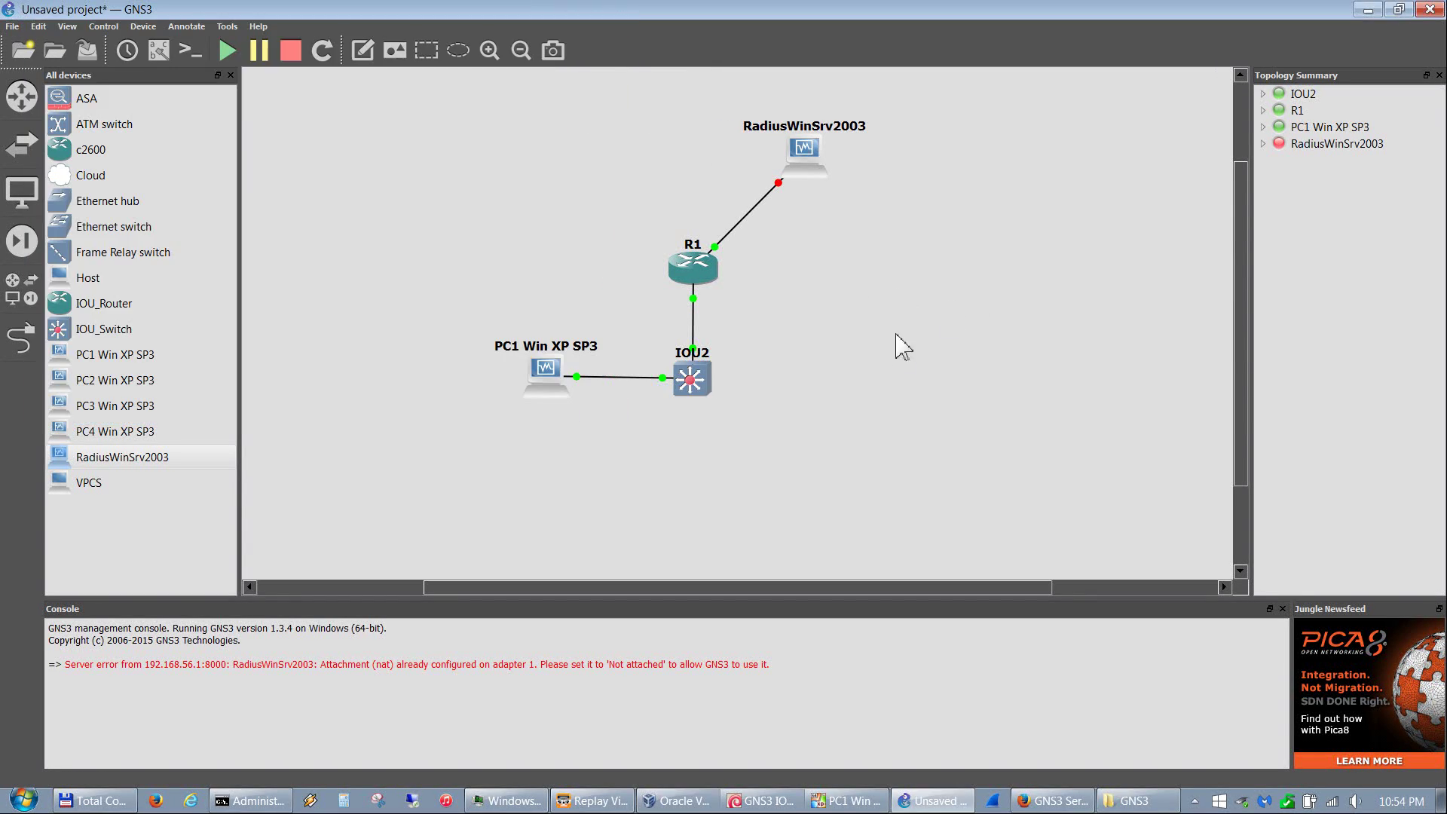
right_click(811, 178)
left_click(850, 281)
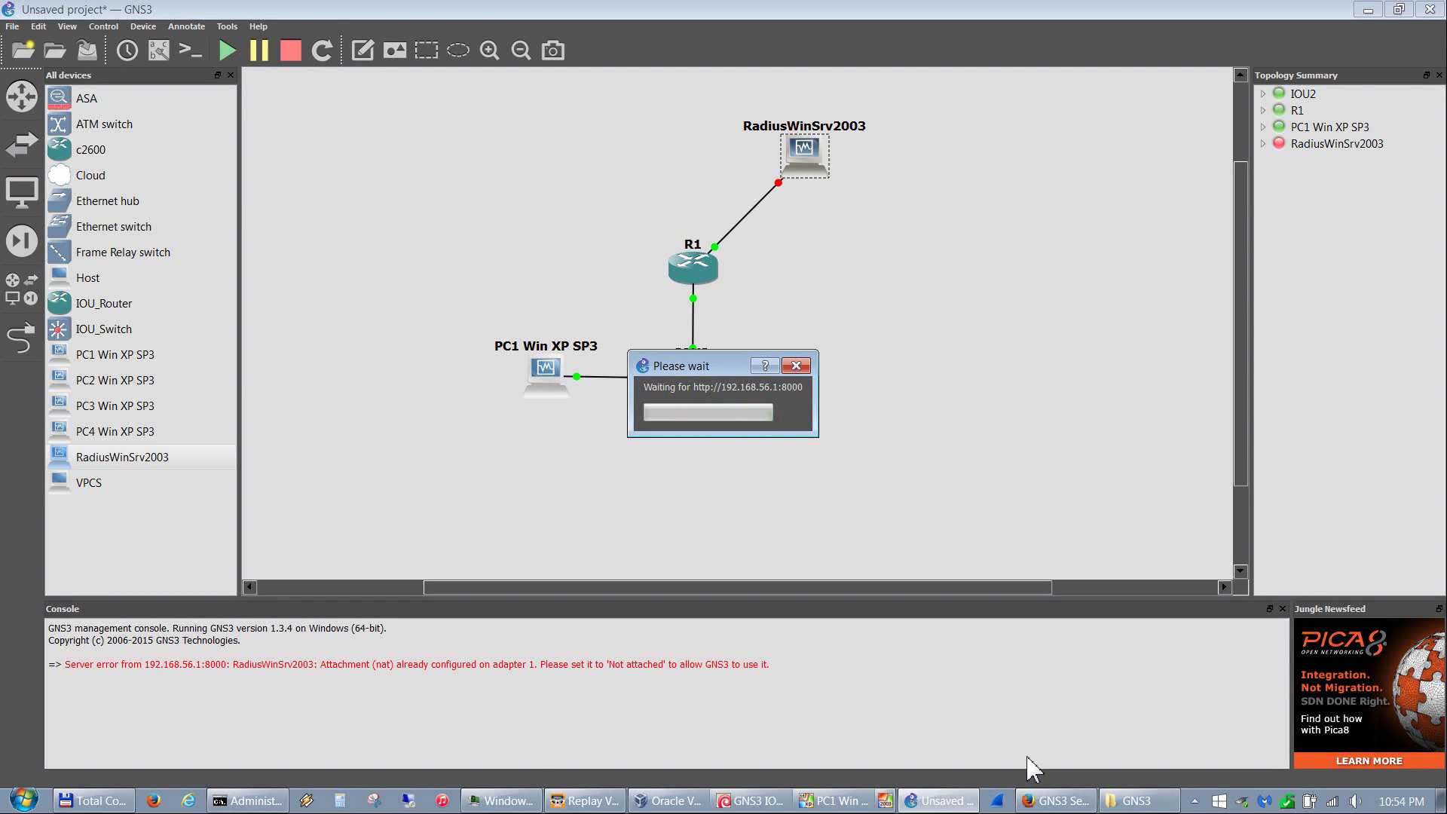
left_click(875, 802)
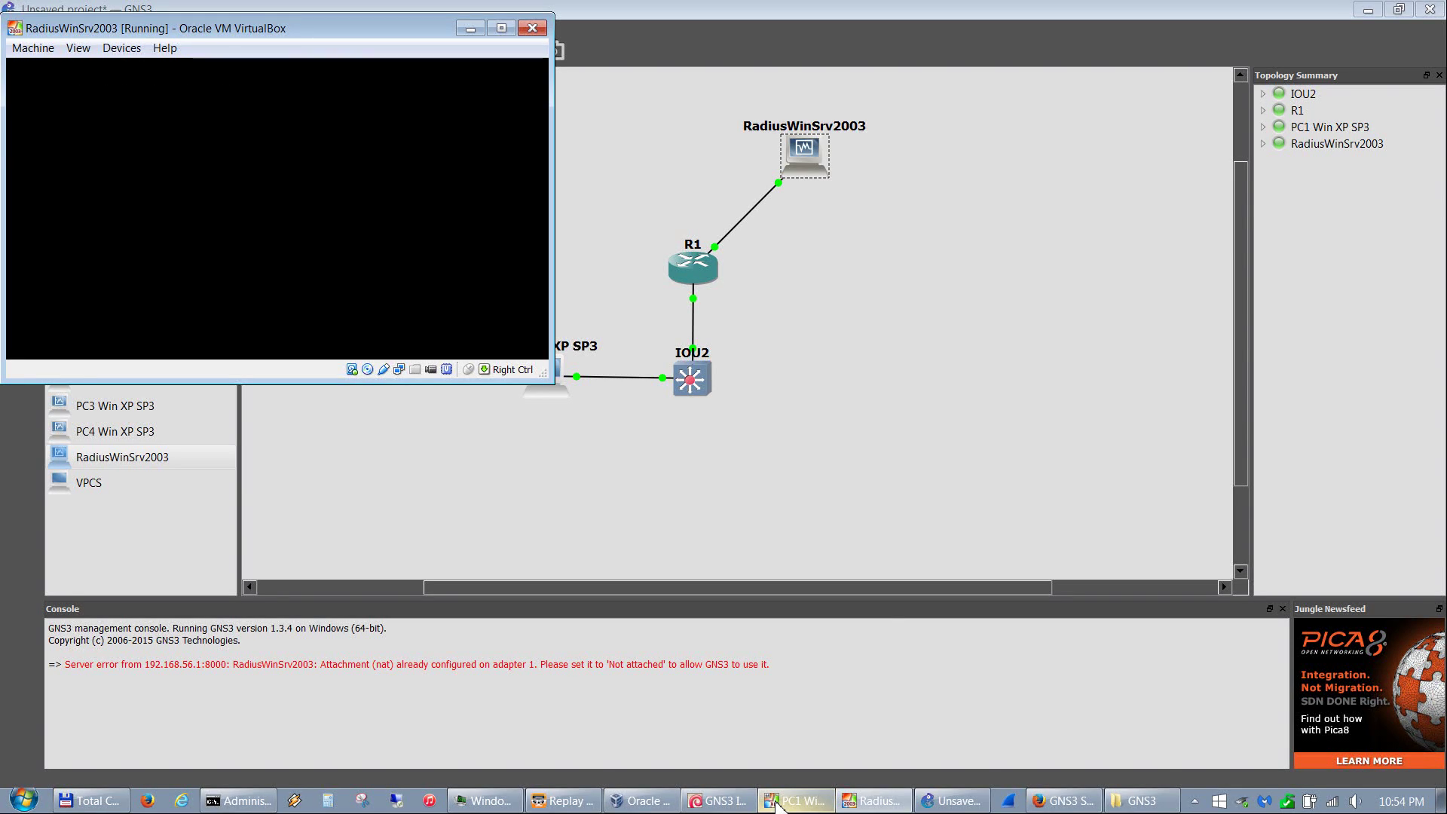
Step: Check PC1's XP desktop, minimize it, and return to the GNS3 topology
left_click(777, 804)
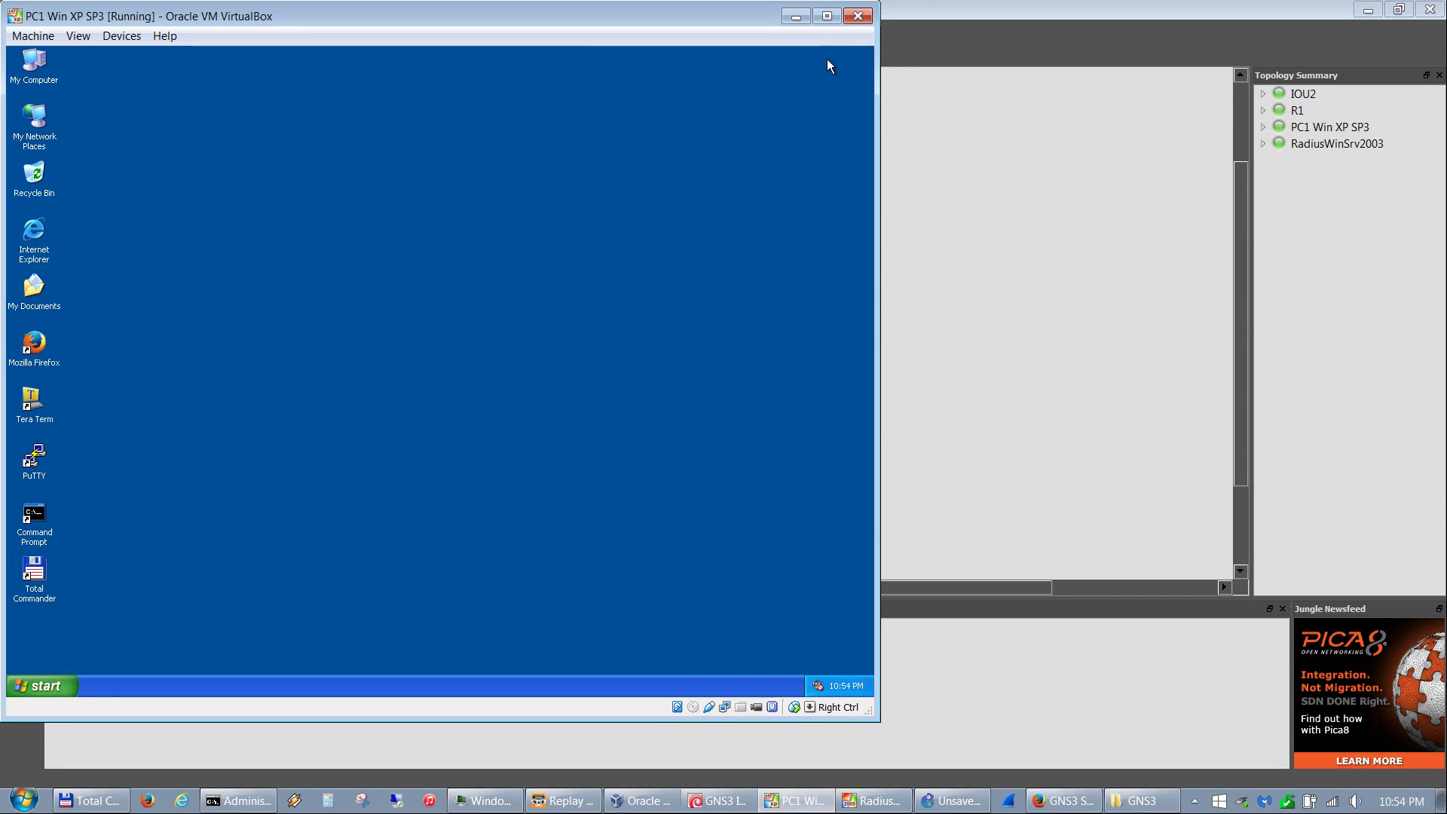
left_click(796, 17)
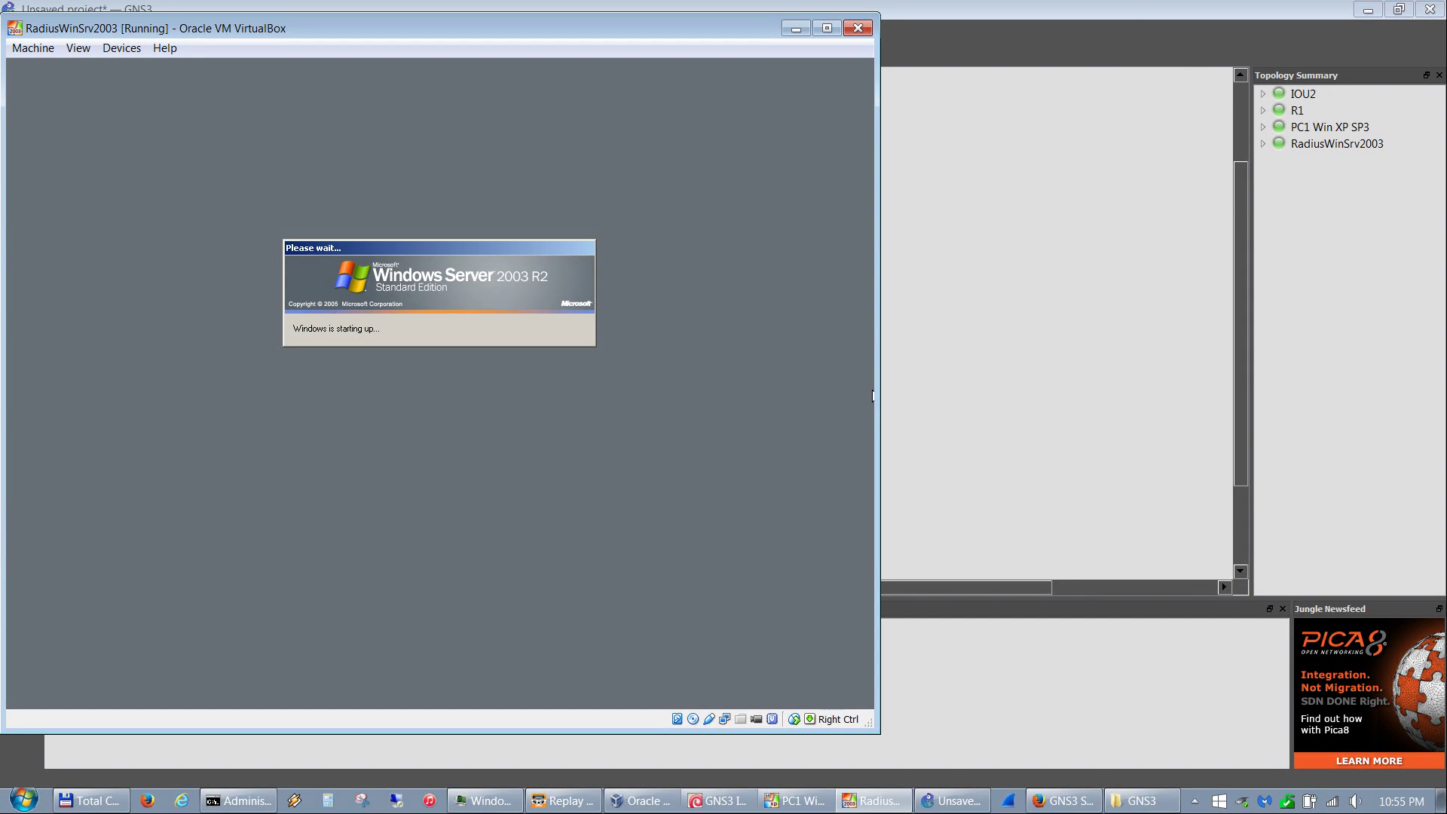
left_click(1116, 31)
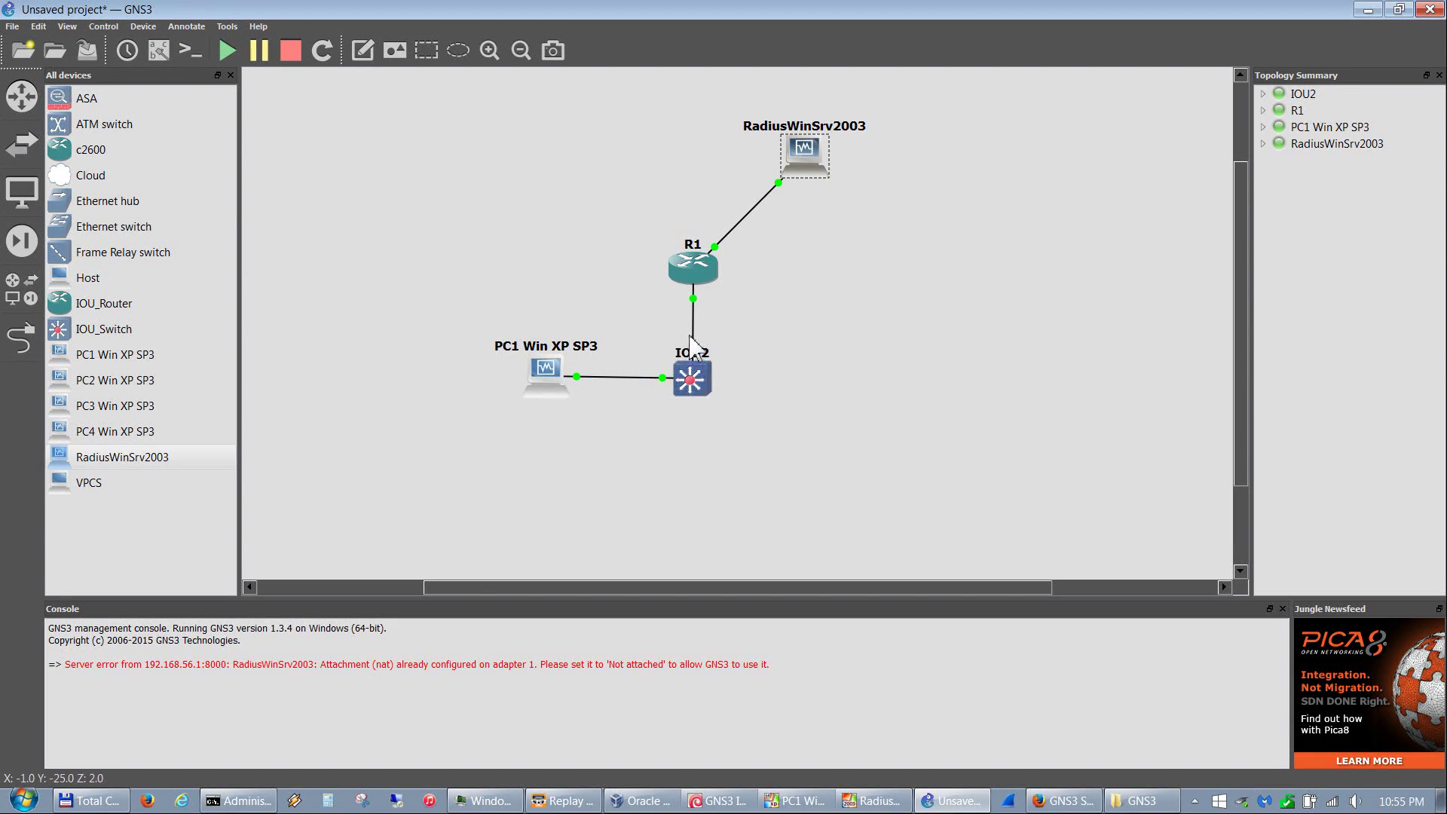
mouse_move(543, 392)
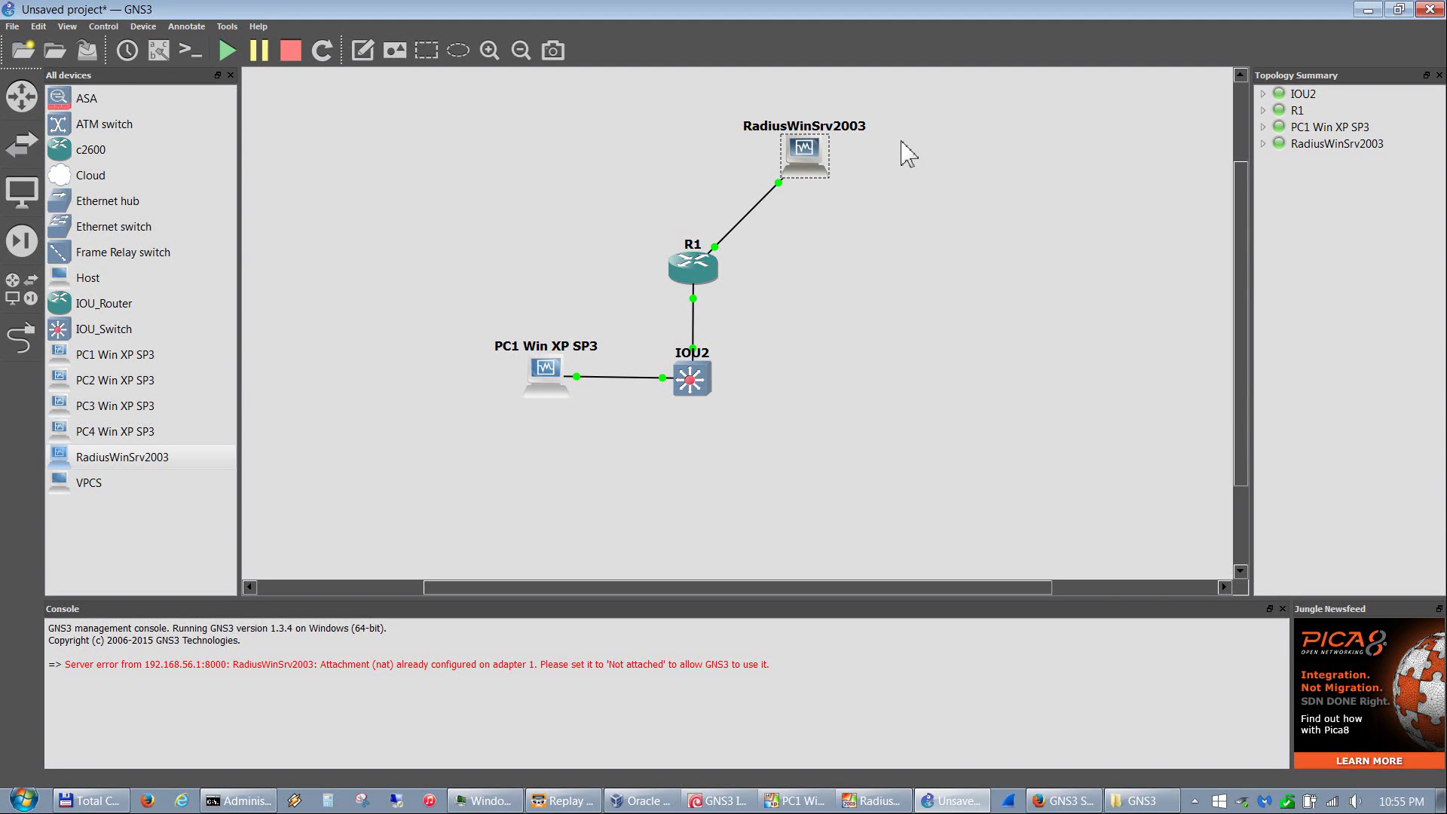
mouse_move(827, 155)
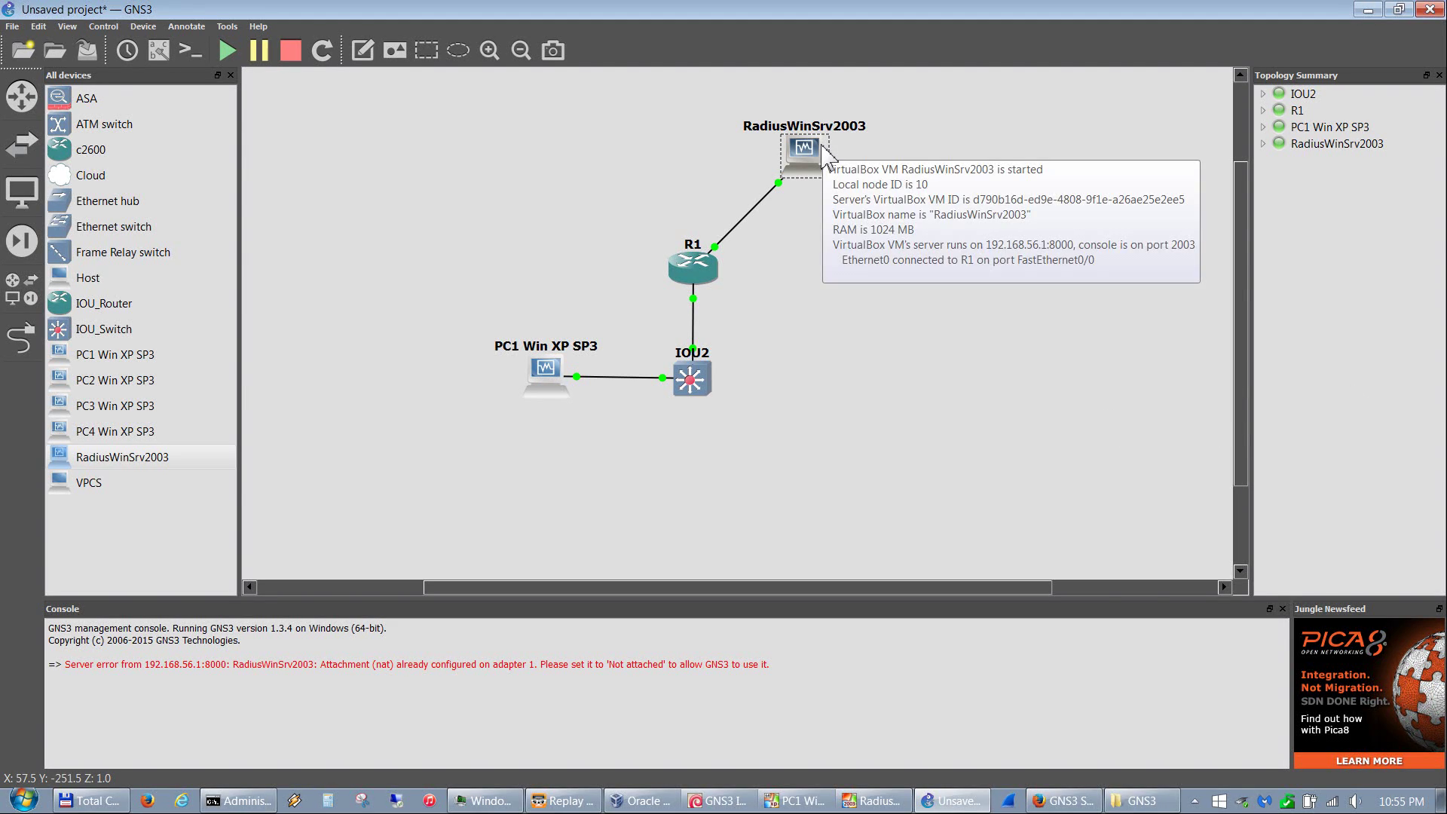